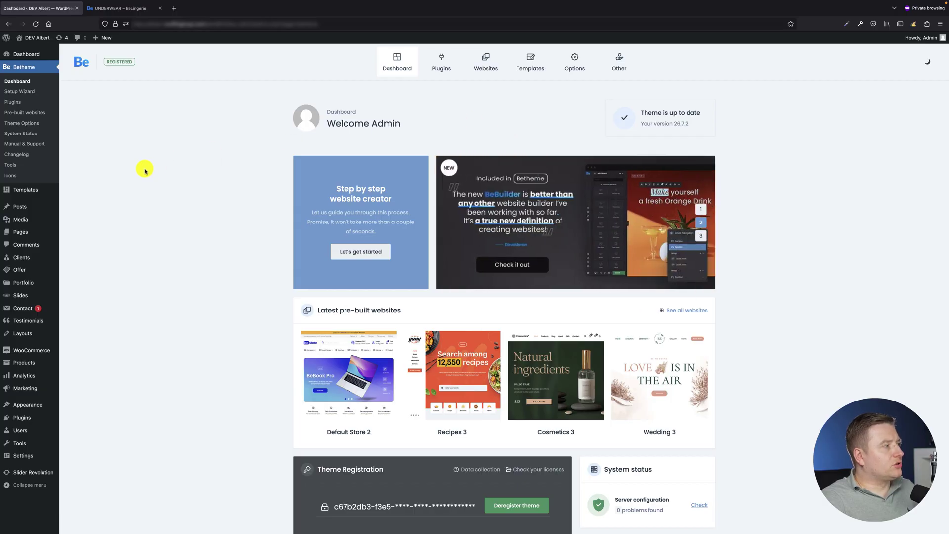
Create a new Global Section template titled Custom Subheader from Templates > Add New.
{"action": "mouse_move", "coordinate": [35, 190]}
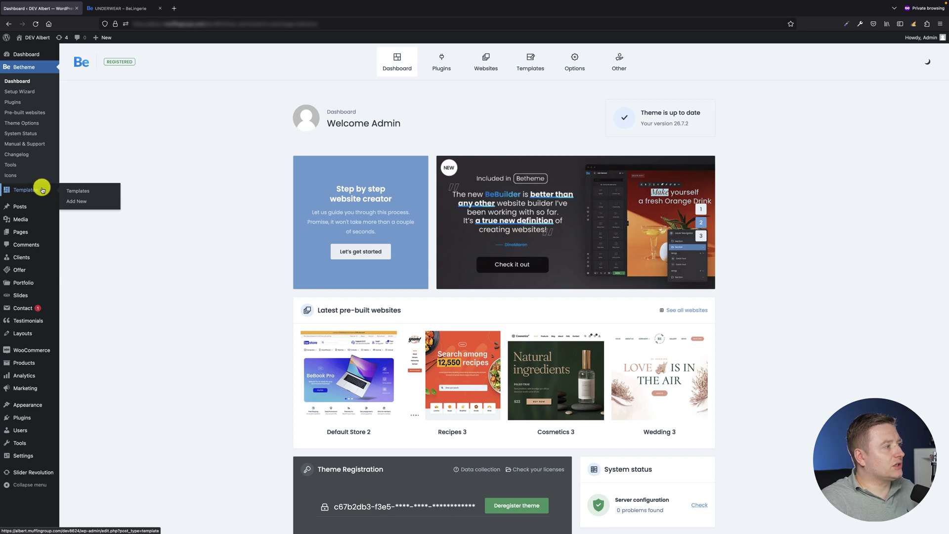
{"action": "left_click", "coordinate": [74, 188]}
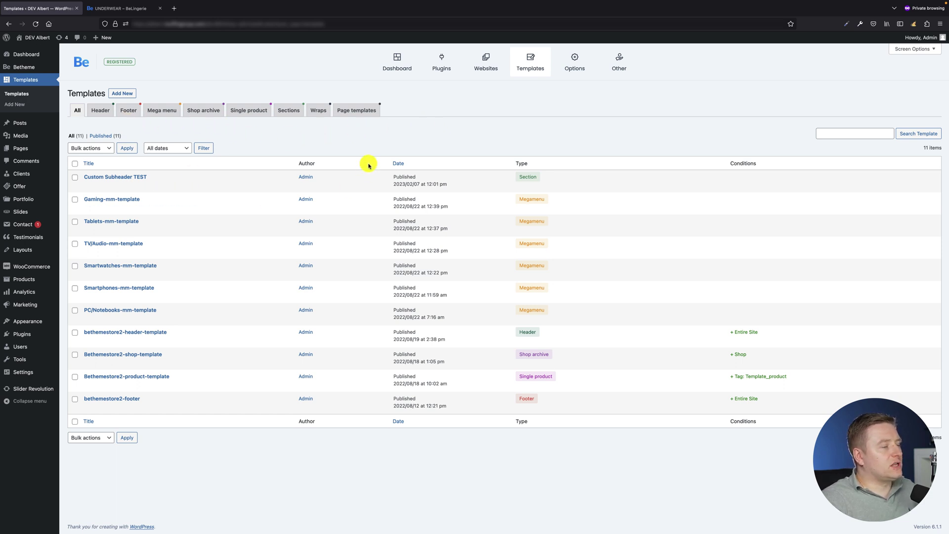
{"action": "left_click", "coordinate": [20, 105]}
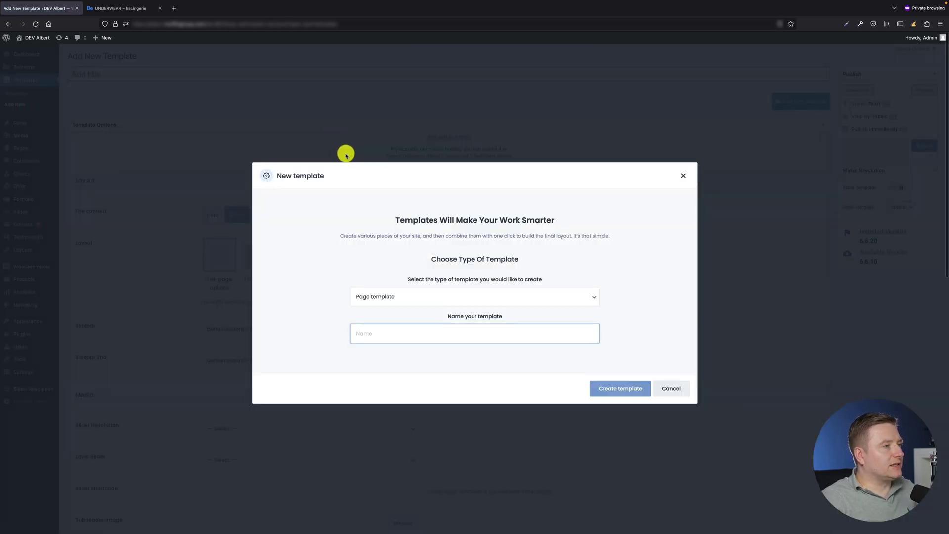
{"action": "left_click", "coordinate": [390, 298]}
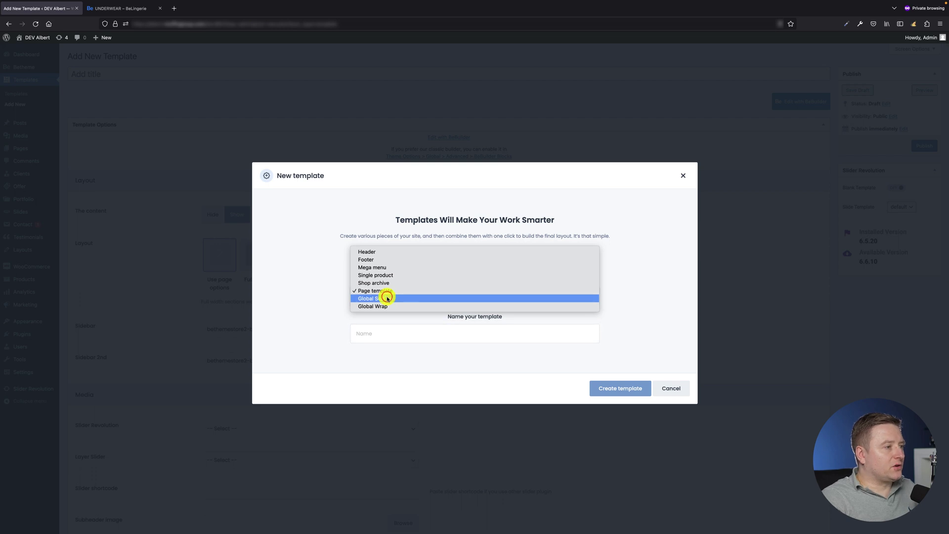
{"action": "left_click", "coordinate": [388, 299]}
{"action": "left_click", "coordinate": [396, 333]}
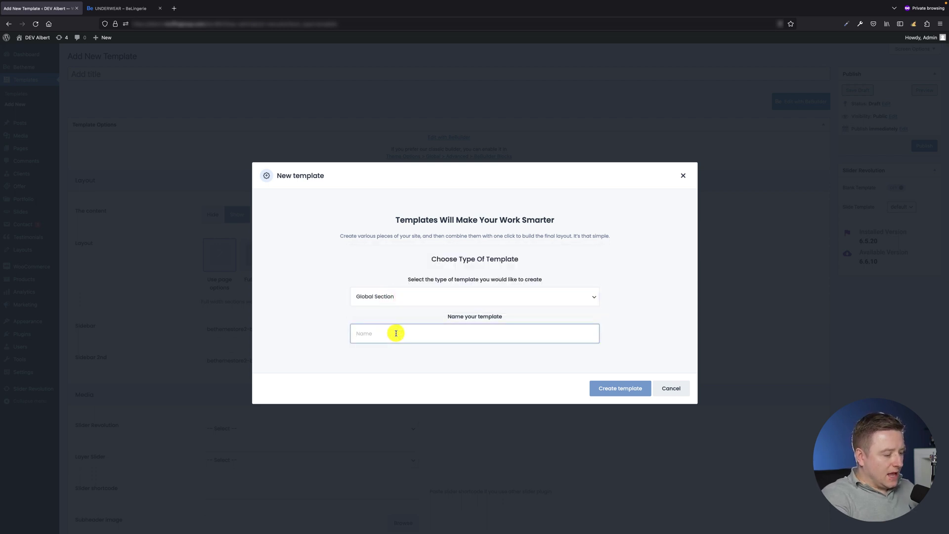
{"action": "type", "text": "Subheader"}
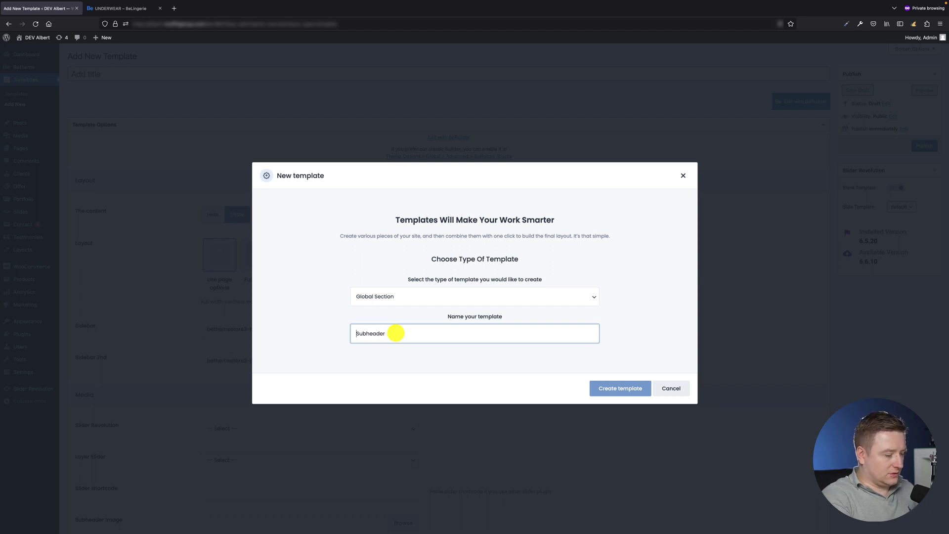
{"action": "type", "text": "Custom"}
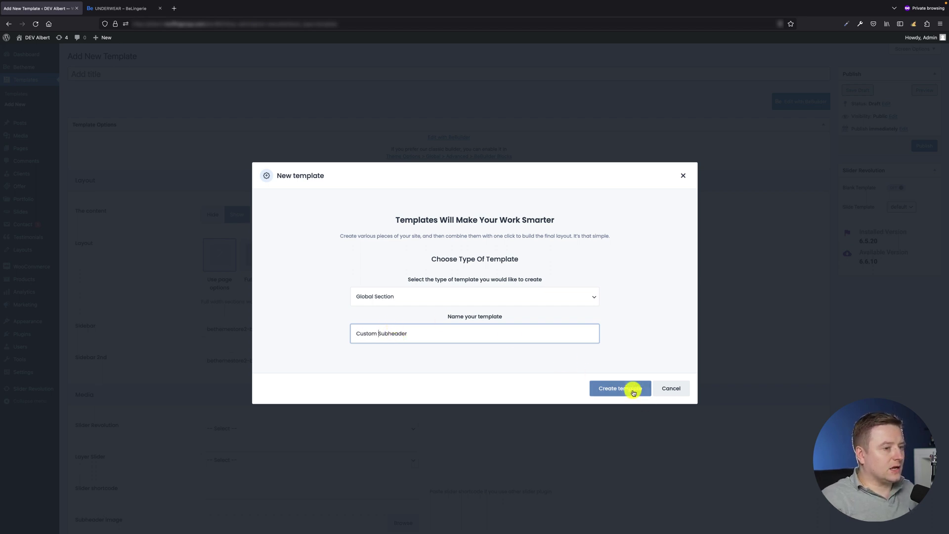
{"action": "left_click", "coordinate": [633, 390]}
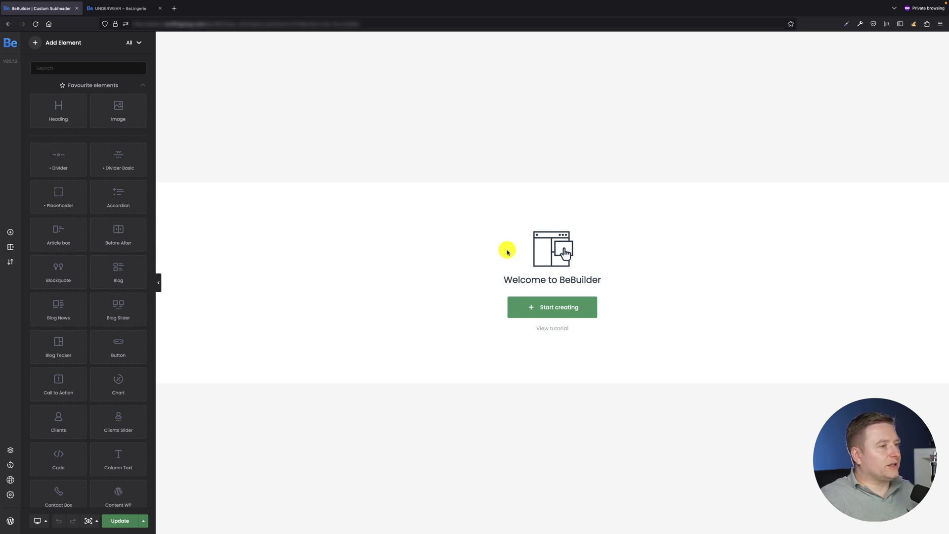
Add a 1/1 single-column wrap to the empty template, then view the shop page's subheader.
{"action": "left_click", "coordinate": [556, 308]}
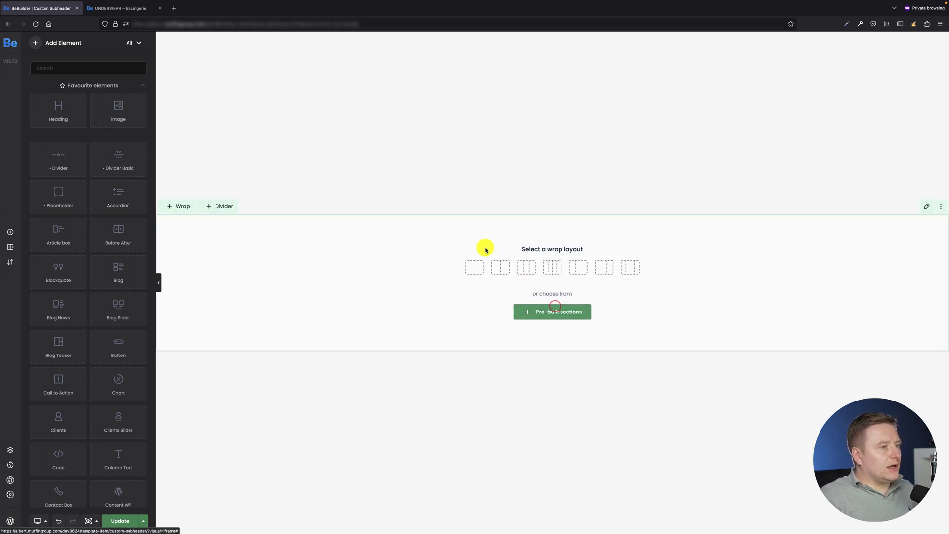
{"action": "left_click", "coordinate": [475, 271]}
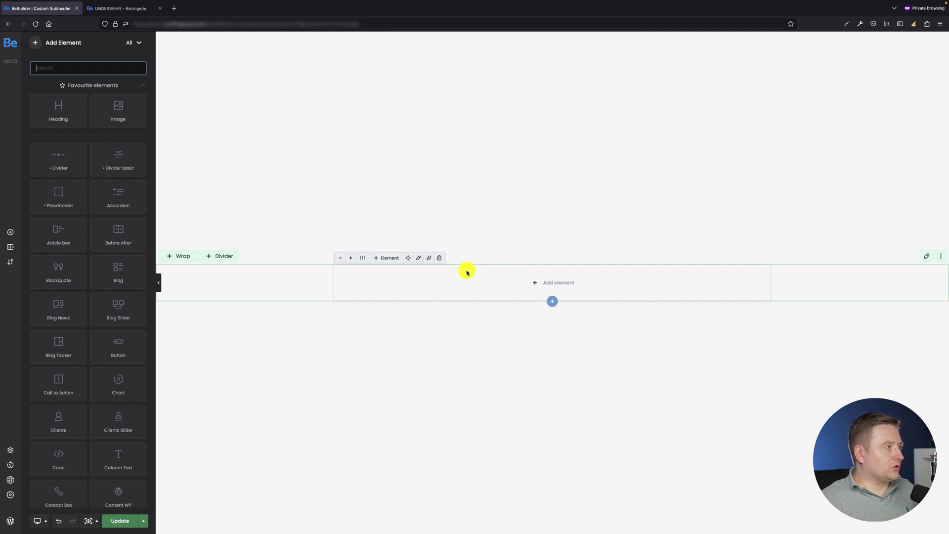
{"action": "left_click", "coordinate": [123, 8]}
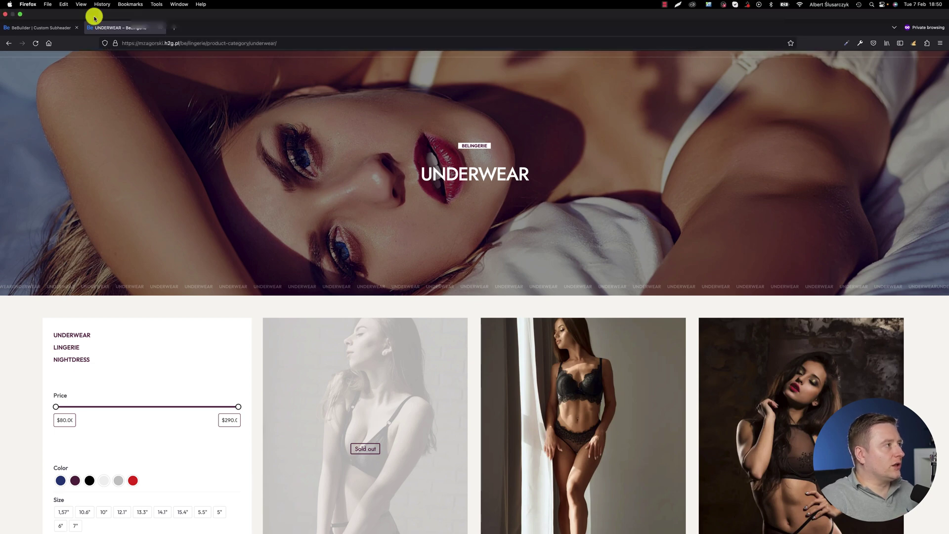
{"action": "left_click", "coordinate": [45, 28]}
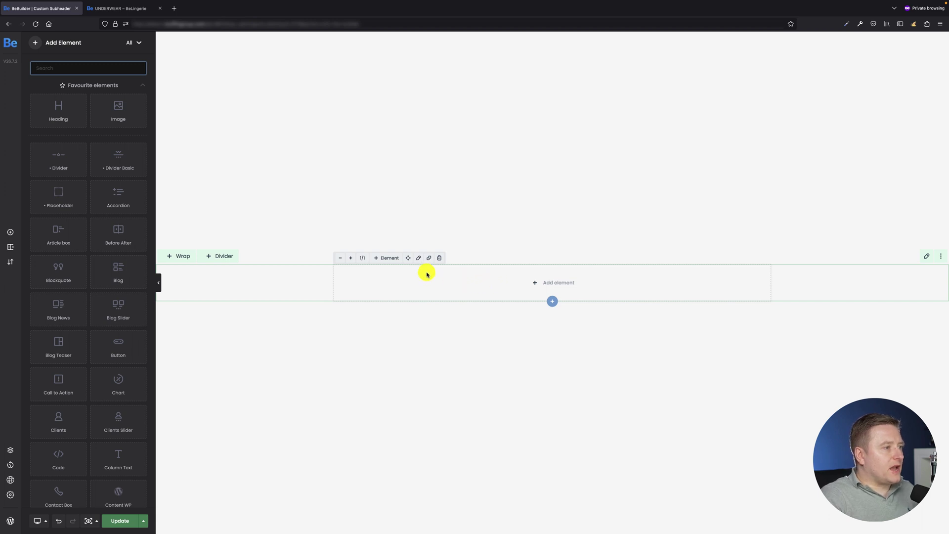
Set the section's Advanced > Spacing Padding Top to 100px.
{"action": "left_click", "coordinate": [284, 282]}
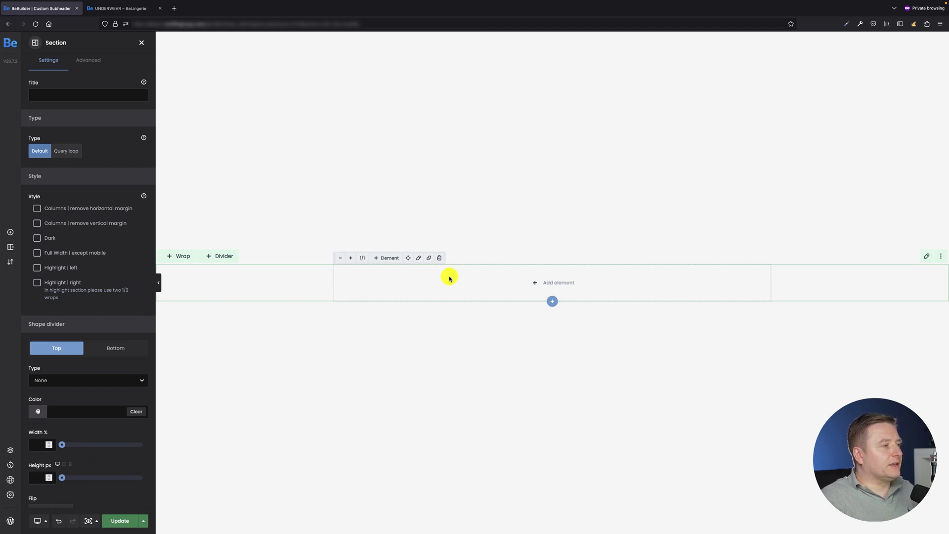
{"action": "left_click", "coordinate": [83, 63]}
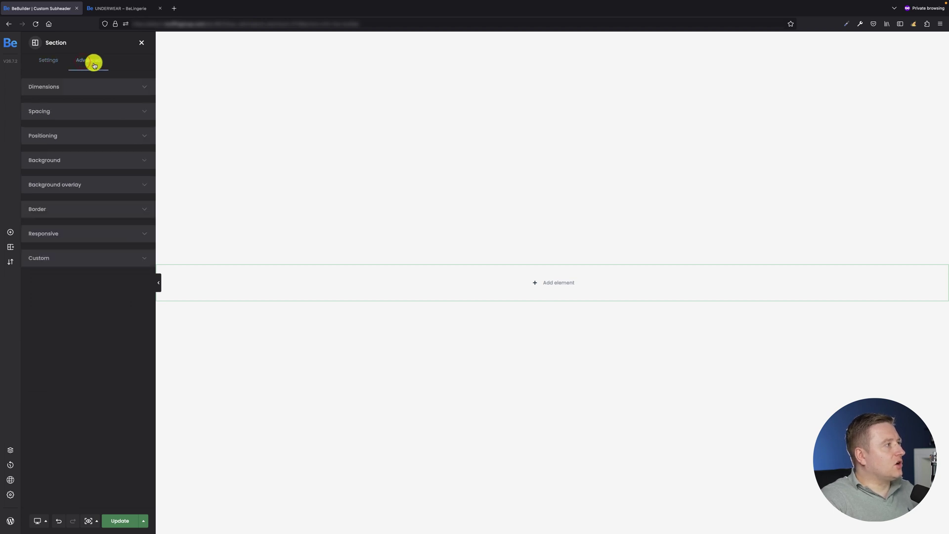
{"action": "left_click", "coordinate": [89, 115]}
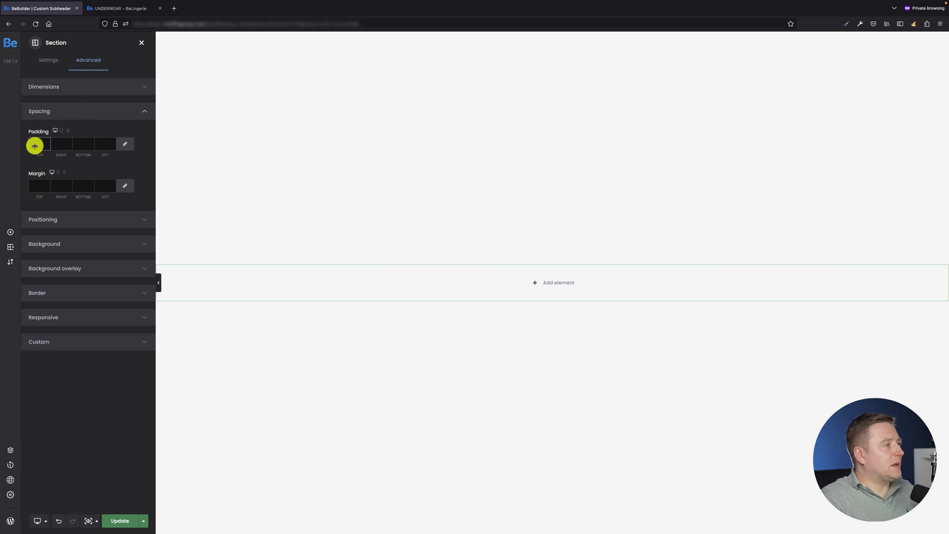
{"action": "left_click_drag", "start_coordinate": [34, 146], "coordinate": [74, 148]}
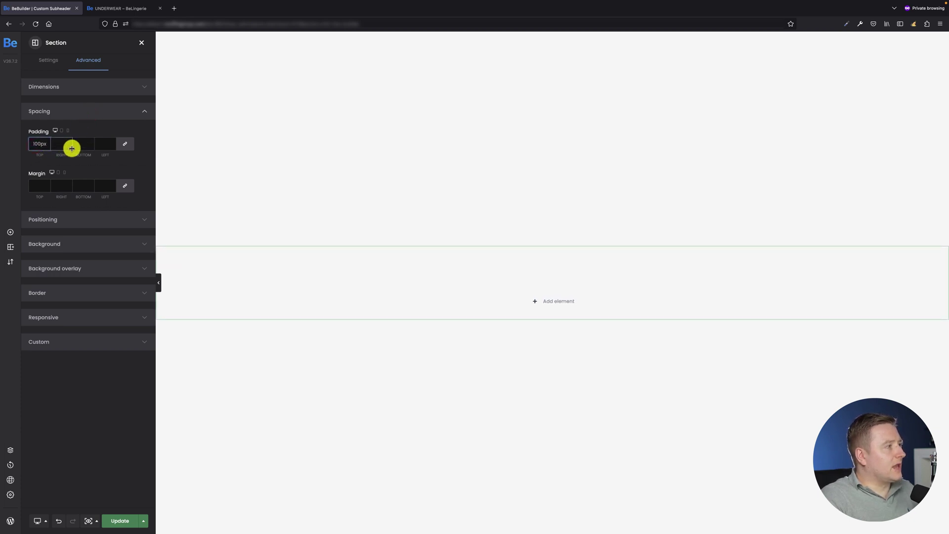
{"action": "left_click", "coordinate": [487, 287]}
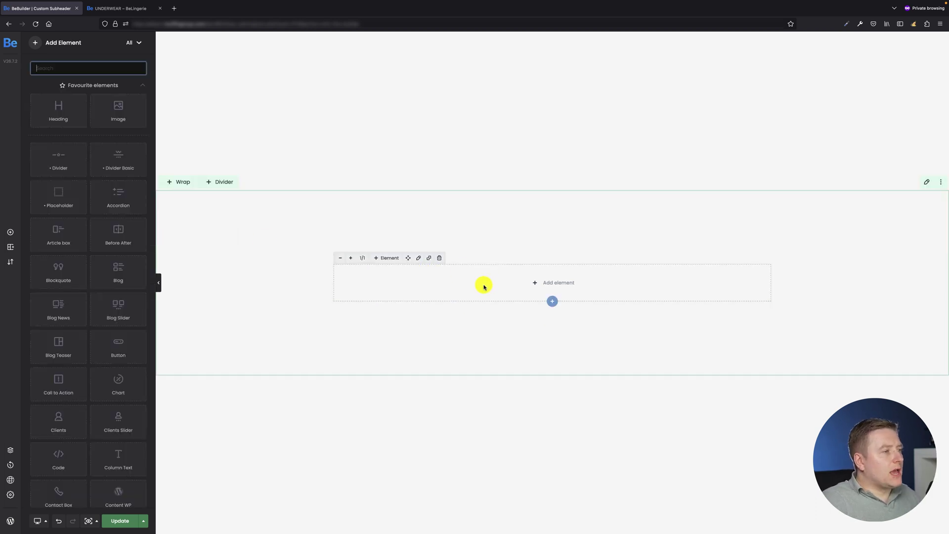
{"action": "left_click", "coordinate": [433, 227]}
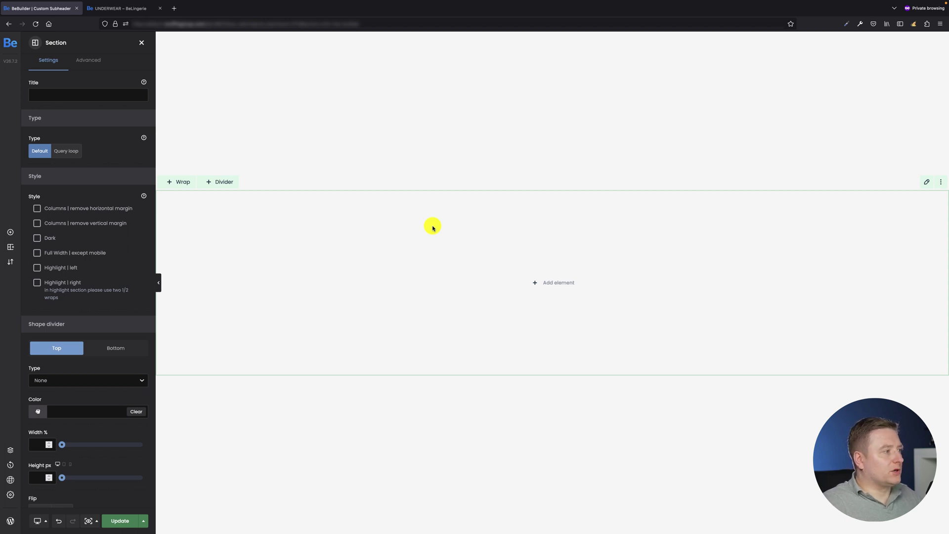
Set the section's background image to the dynamic Template Image ({featured_image}).
{"action": "left_click", "coordinate": [86, 61]}
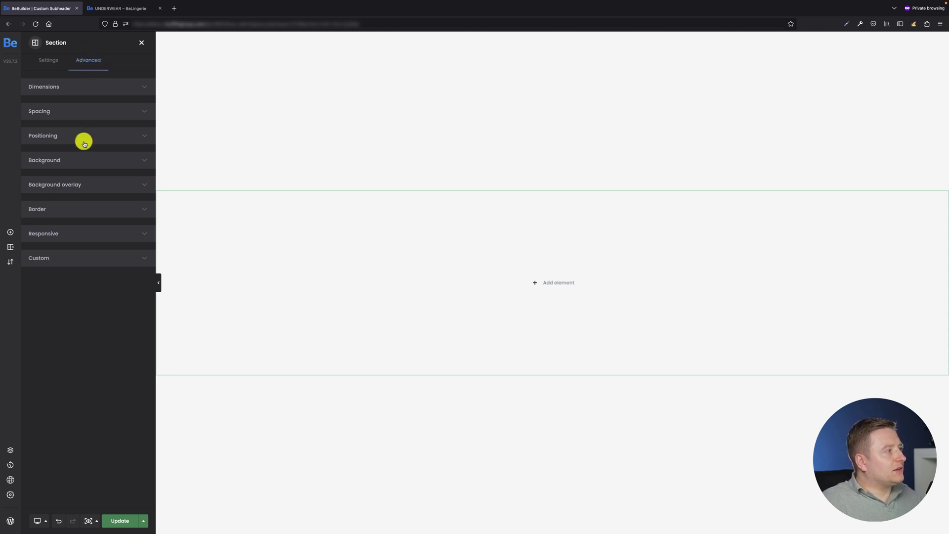
{"action": "left_click", "coordinate": [80, 158]}
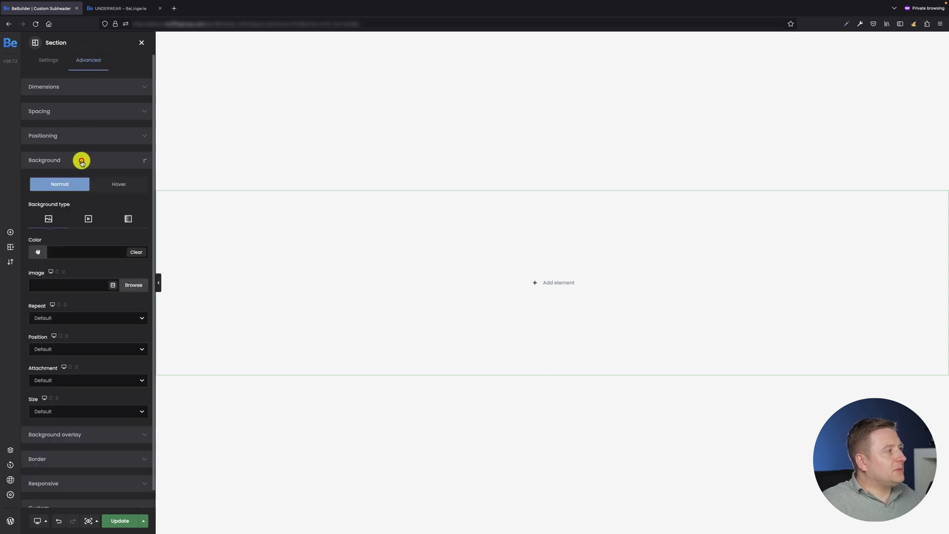
{"action": "left_click", "coordinate": [114, 287]}
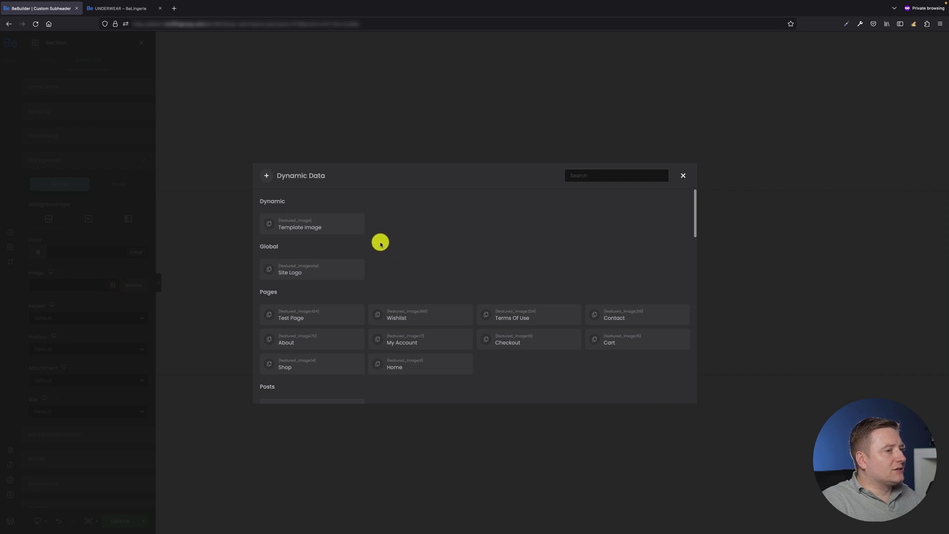
{"action": "scroll", "coordinate": [379, 242], "scroll_direction": "down", "scroll_amount": 15}
{"action": "scroll", "coordinate": [378, 243], "scroll_direction": "up", "scroll_amount": 15}
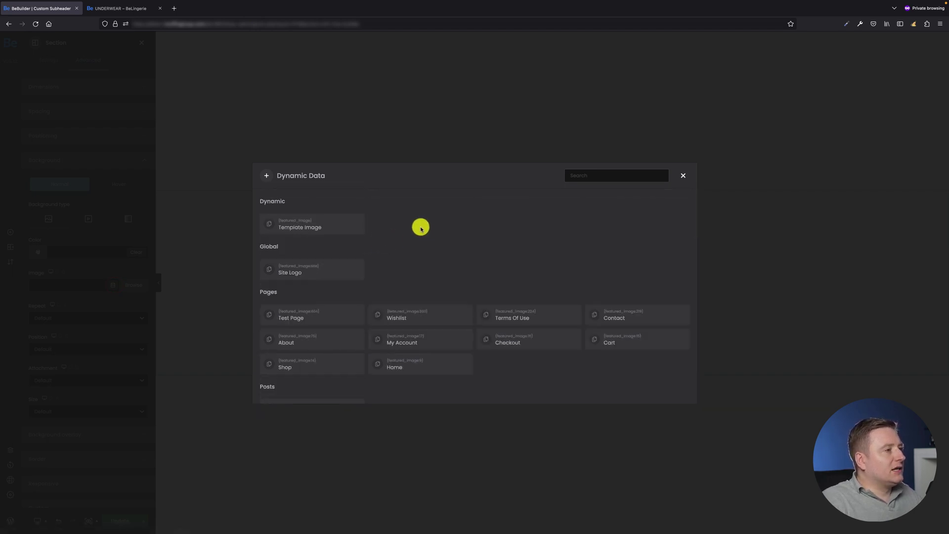
{"action": "left_click", "coordinate": [324, 223]}
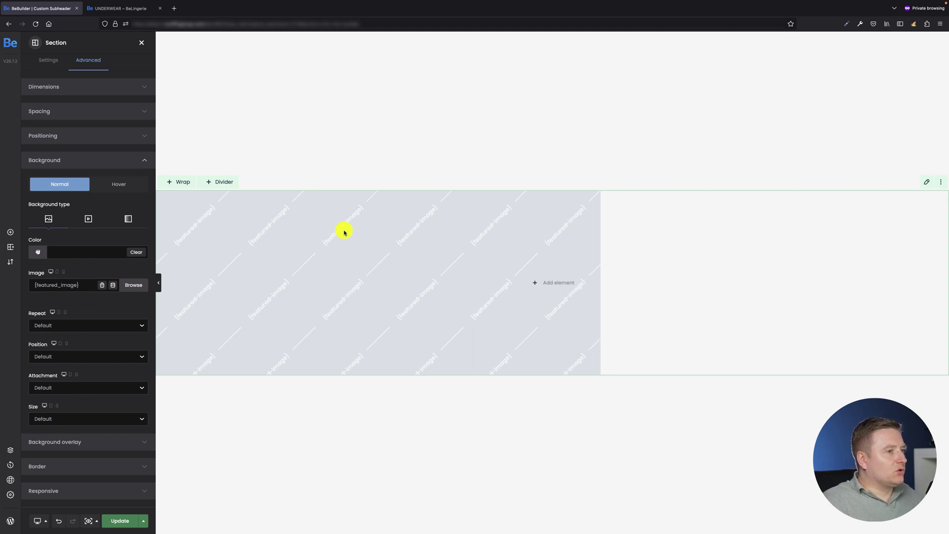
Set Background Size to Cover, then check the storefront tab and return to the builder.
{"action": "left_click", "coordinate": [63, 419]}
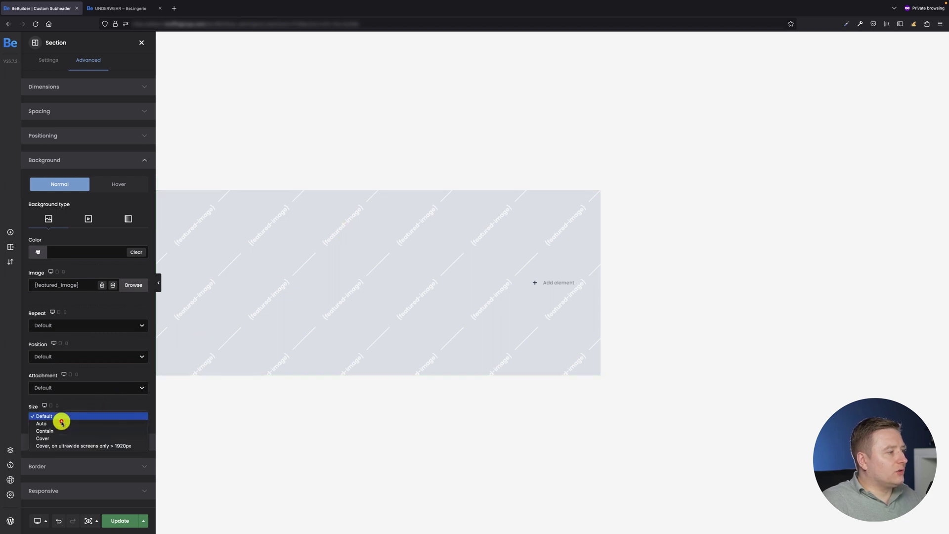
{"action": "left_click", "coordinate": [58, 437]}
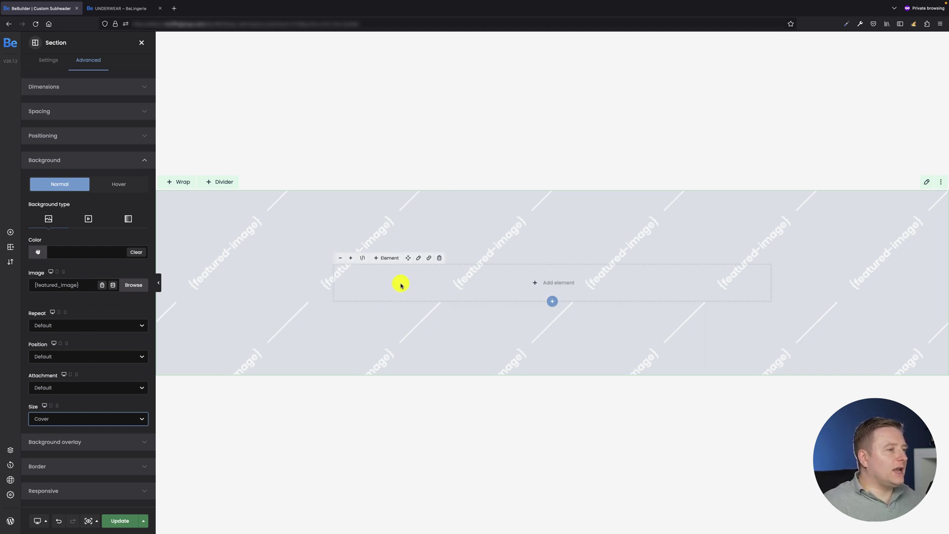
{"action": "left_click", "coordinate": [127, 8]}
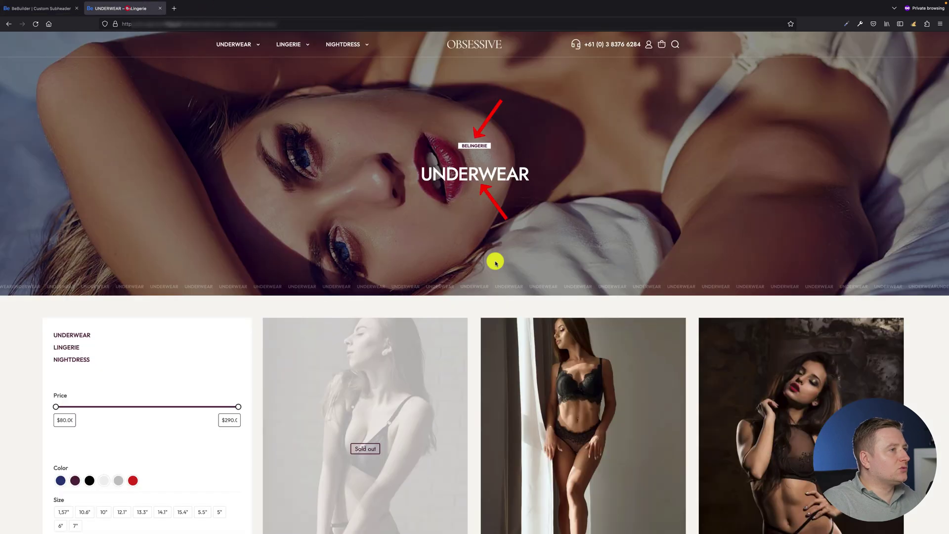
{"action": "left_click", "coordinate": [47, 8]}
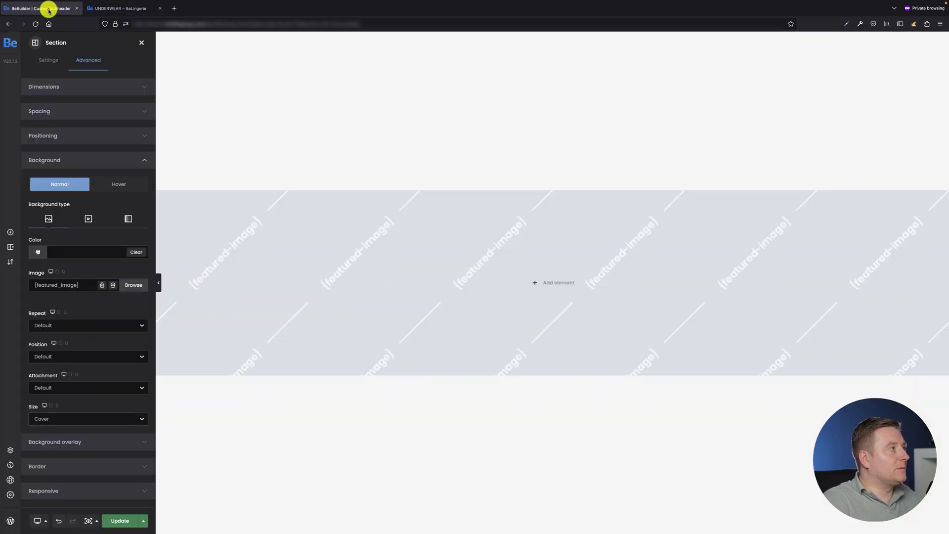
Add an h6 Heading element to the section with the title BELINGERIE.
{"action": "left_click", "coordinate": [11, 231]}
{"action": "left_click_drag", "start_coordinate": [70, 117], "coordinate": [552, 275]}
{"action": "left_click", "coordinate": [90, 127]}
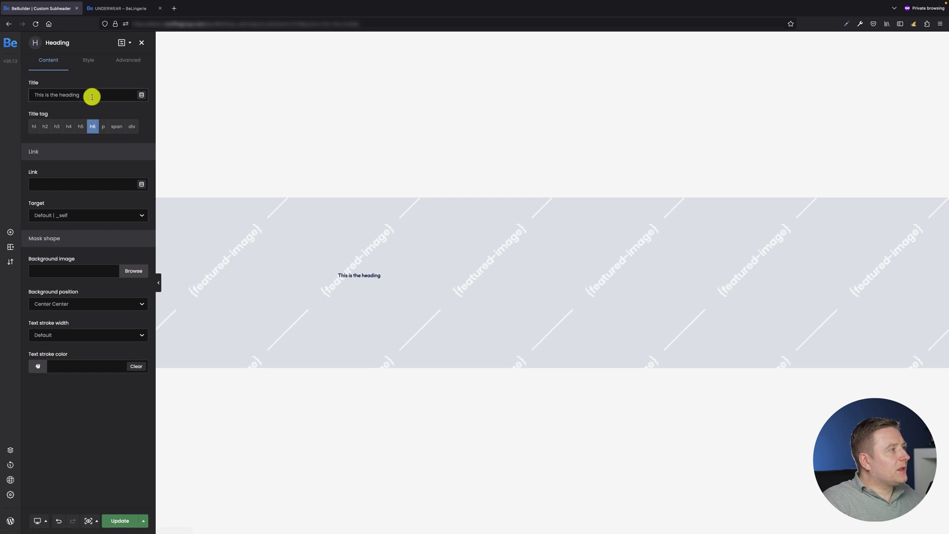
{"action": "left_click_drag", "start_coordinate": [92, 95], "coordinate": [26, 94]}
{"action": "type", "text": "BELINGERIE"}
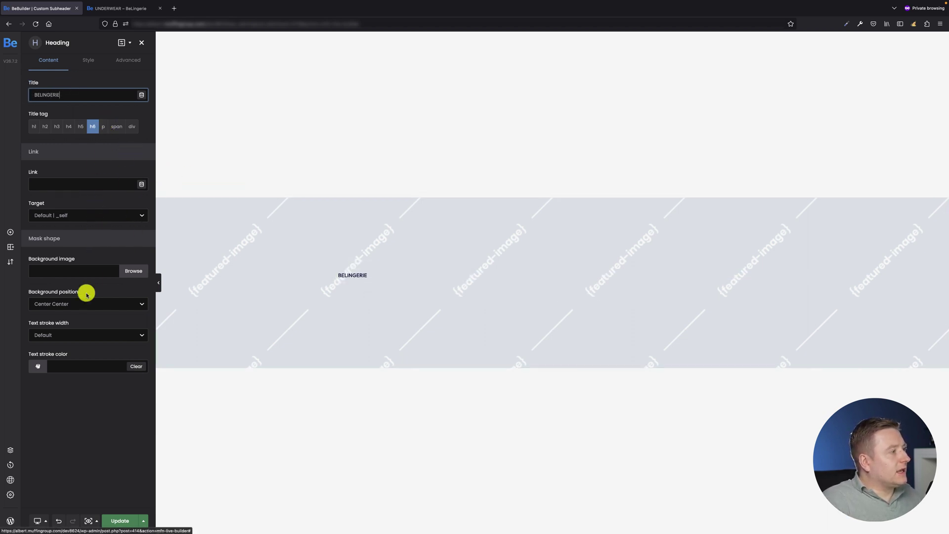
Centre the BELINGERIE heading text and give it a white #FFFFFF background colour.
{"action": "left_click", "coordinate": [85, 61]}
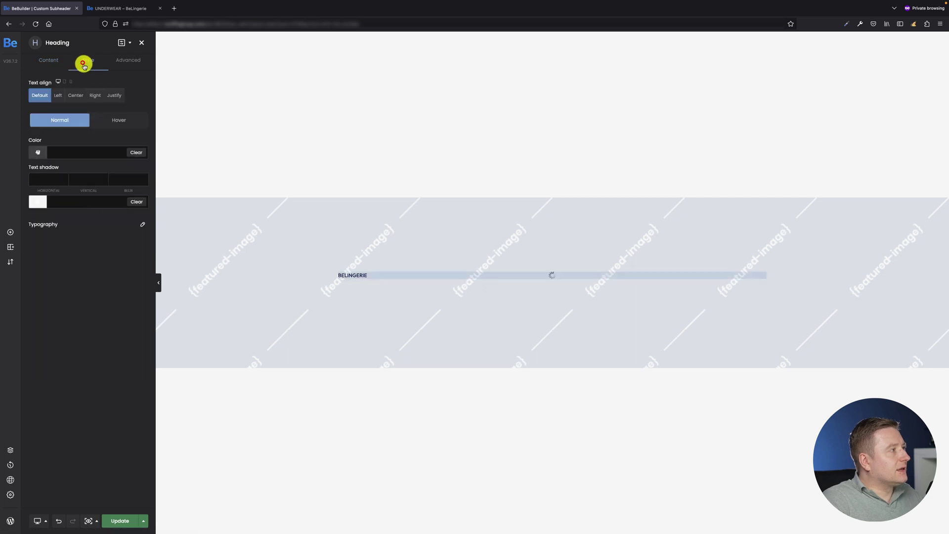
{"action": "left_click", "coordinate": [74, 98]}
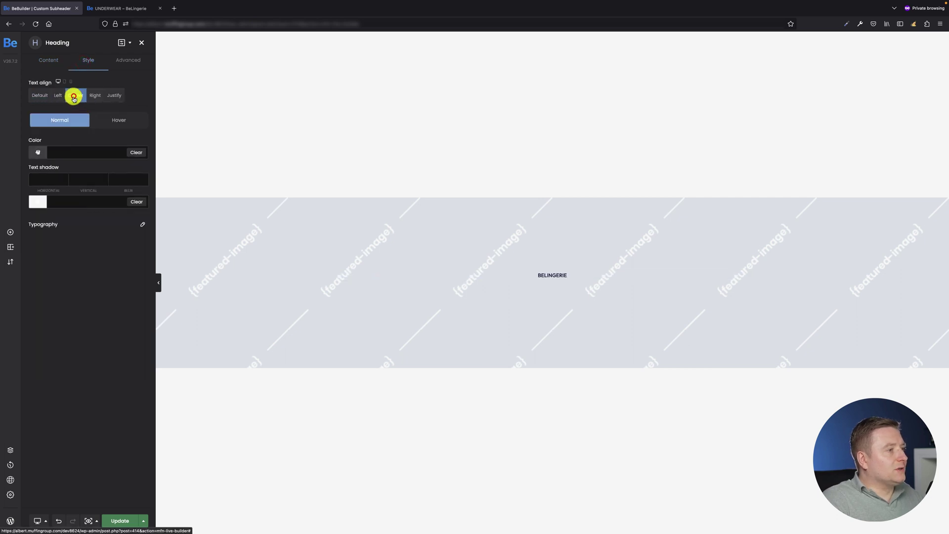
{"action": "left_click", "coordinate": [129, 63]}
{"action": "left_click", "coordinate": [69, 159]}
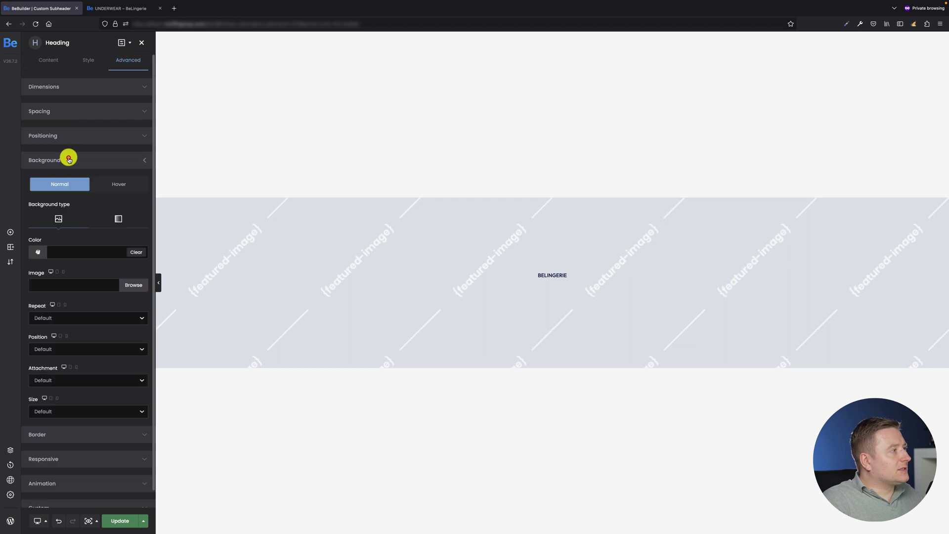
{"action": "left_click", "coordinate": [38, 252]}
{"action": "left_click", "coordinate": [58, 287]}
{"action": "left_click_drag", "start_coordinate": [57, 286], "coordinate": [36, 248]}
{"action": "left_click", "coordinate": [110, 359]}
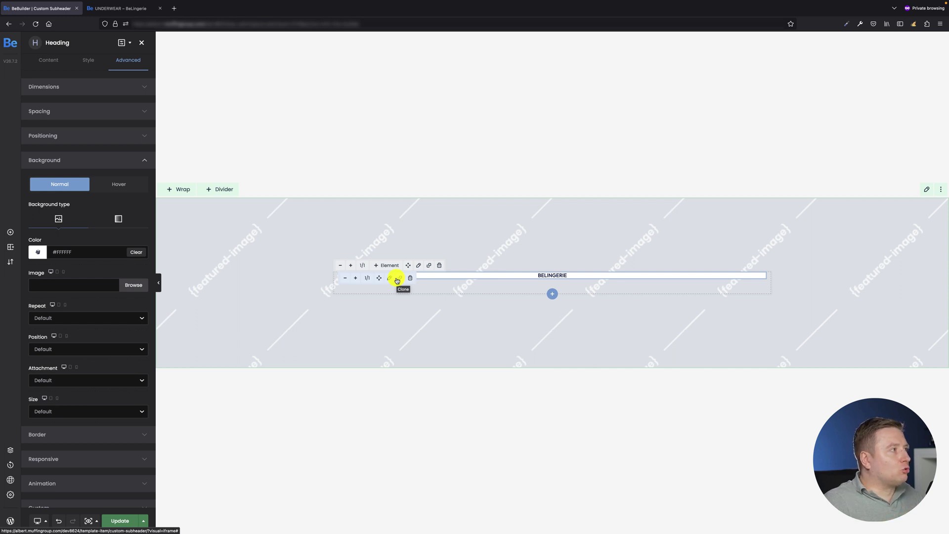
Set the BELINGERIE heading's Advanced > Dimensions Width to Inline.
{"action": "left_click", "coordinate": [81, 86]}
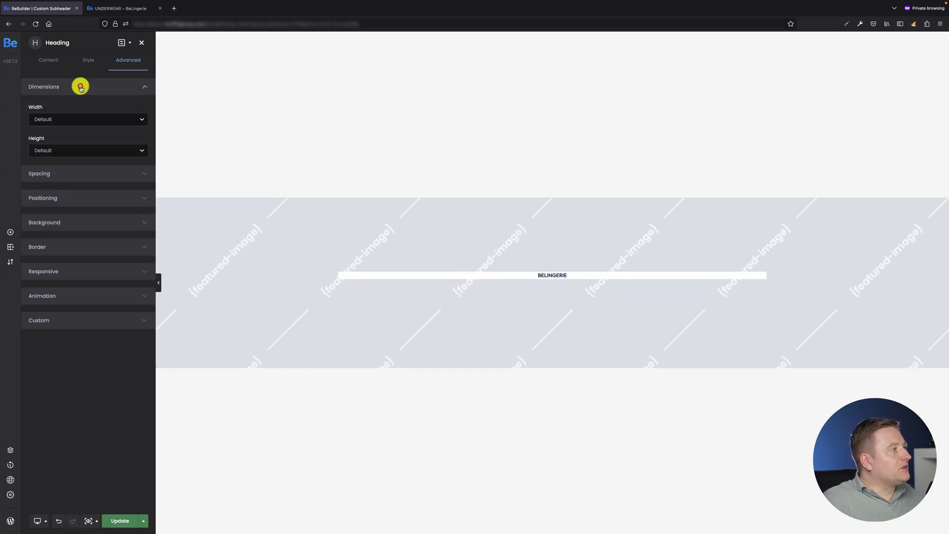
{"action": "left_click", "coordinate": [68, 122]}
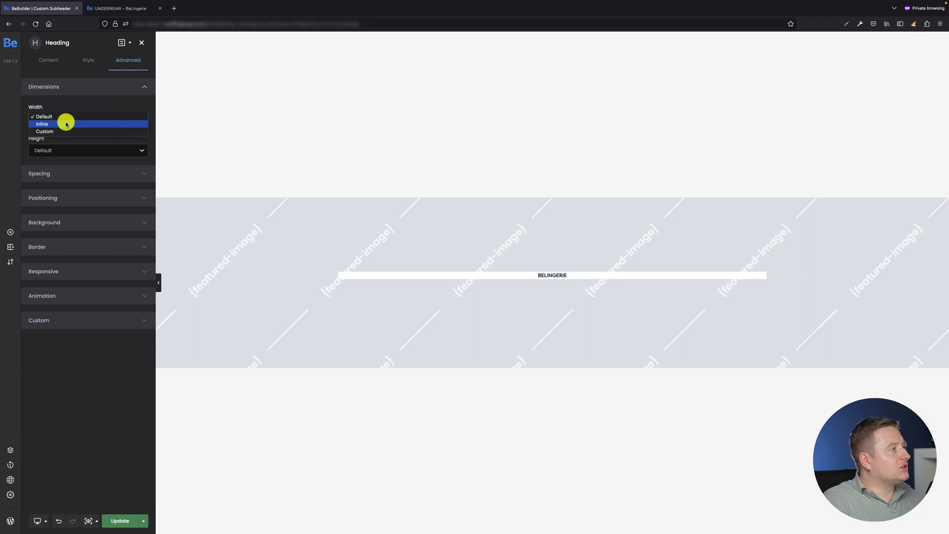
{"action": "left_click", "coordinate": [67, 124]}
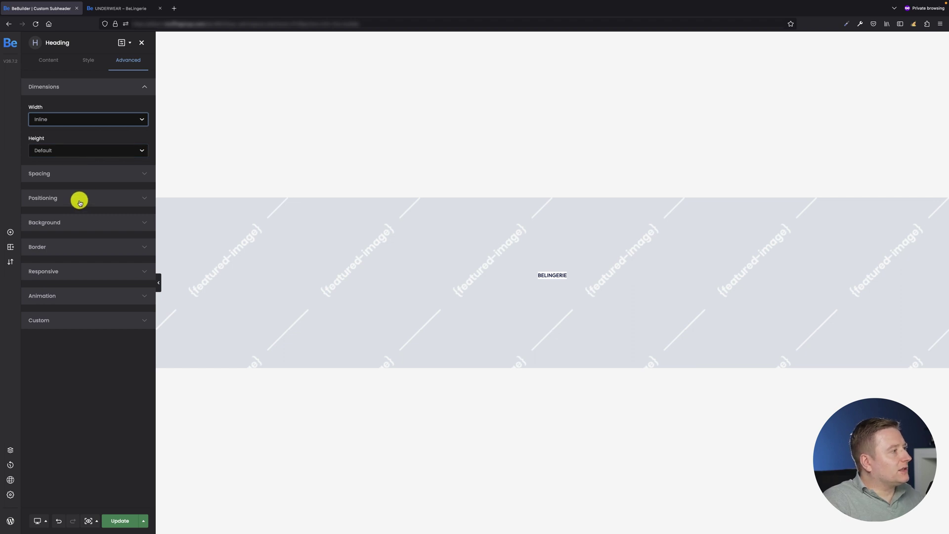
Set the heading's right and left padding to 10px each, leaving top padding empty.
{"action": "left_click", "coordinate": [64, 174]}
{"action": "left_click", "coordinate": [40, 144]}
{"action": "type", "text": "1"}
{"action": "key", "text": "BackSpace"}
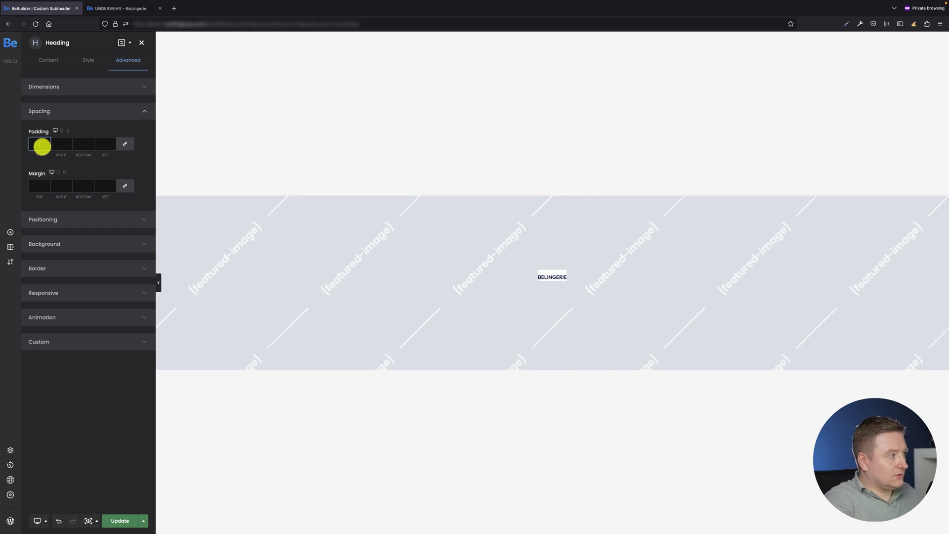
{"action": "left_click", "coordinate": [63, 147]}
{"action": "type", "text": "10"}
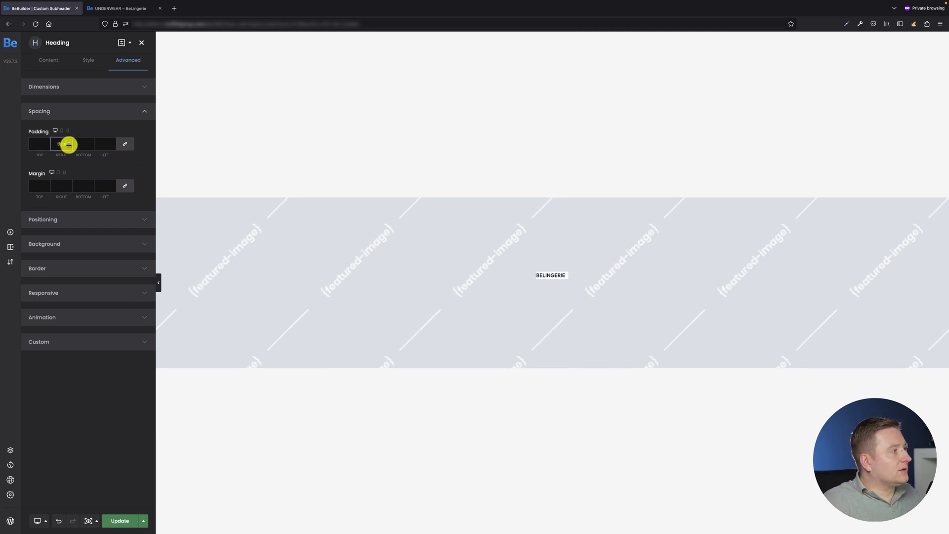
{"action": "left_click", "coordinate": [101, 147]}
{"action": "type", "text": "10"}
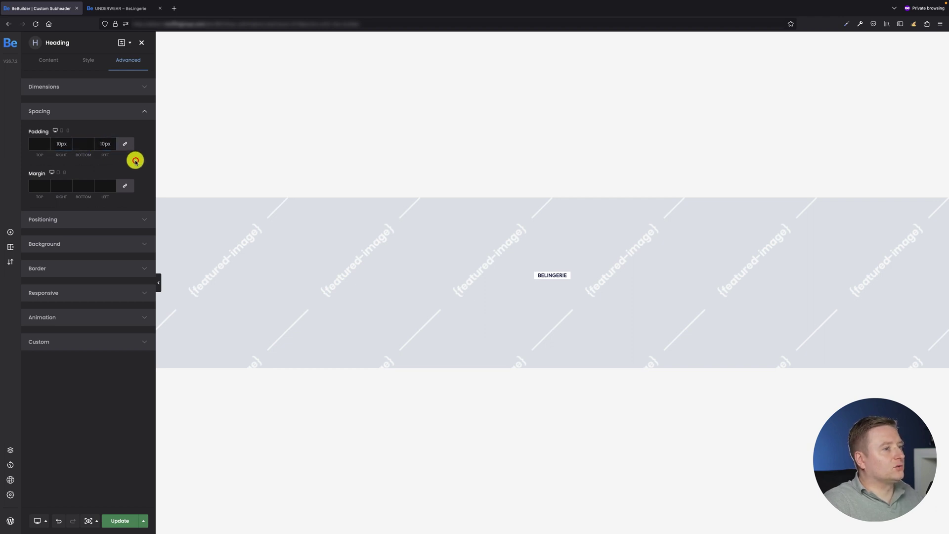
Add a second h2 Heading below BELINGERIE whose title is the dynamic {title}.
{"action": "left_click", "coordinate": [10, 231]}
{"action": "left_click_drag", "start_coordinate": [33, 89], "coordinate": [542, 297]}
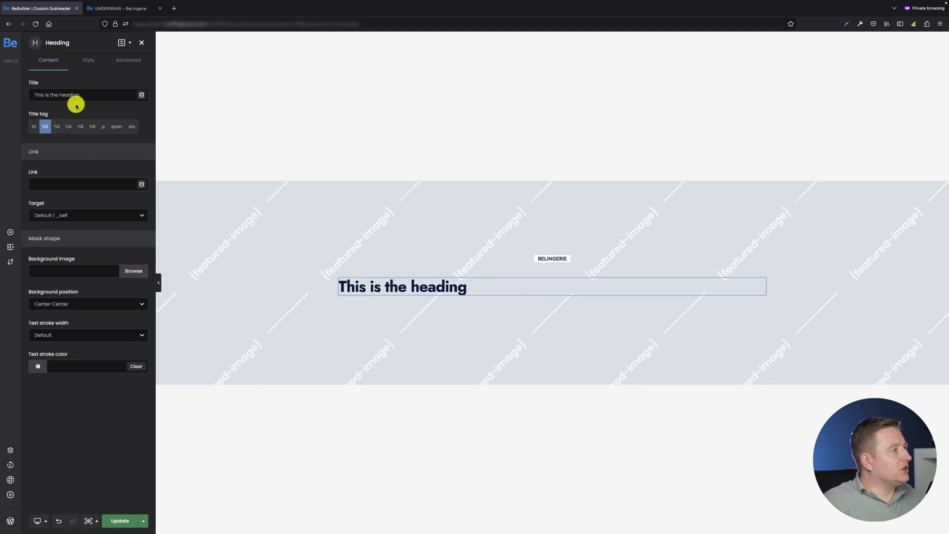
{"action": "left_click", "coordinate": [89, 94]}
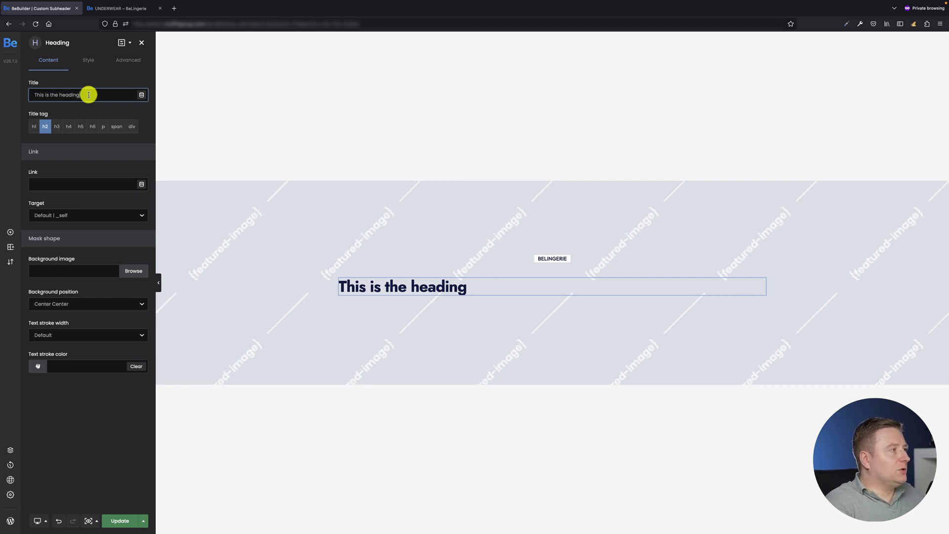
{"action": "key", "text": "ctrl+a"}
{"action": "key", "text": "BackSpace"}
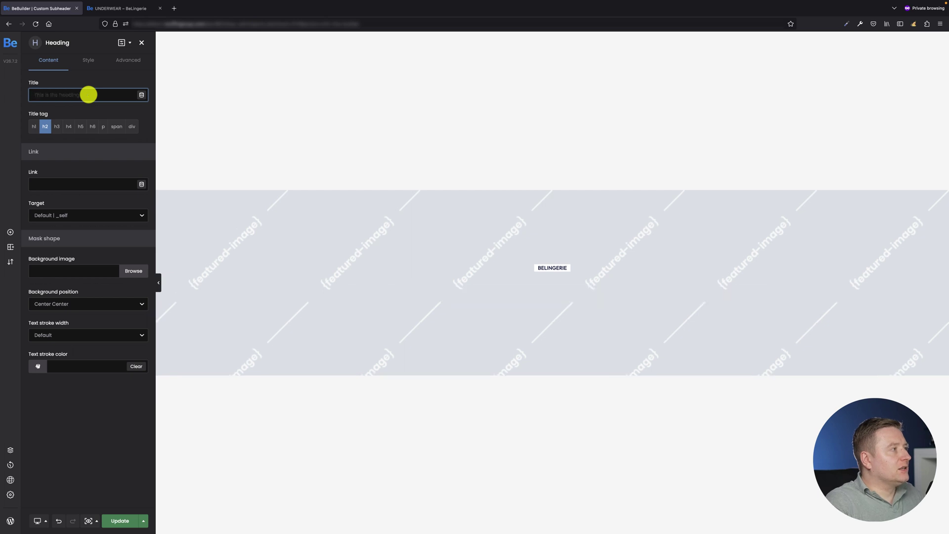
{"action": "left_click", "coordinate": [142, 96]}
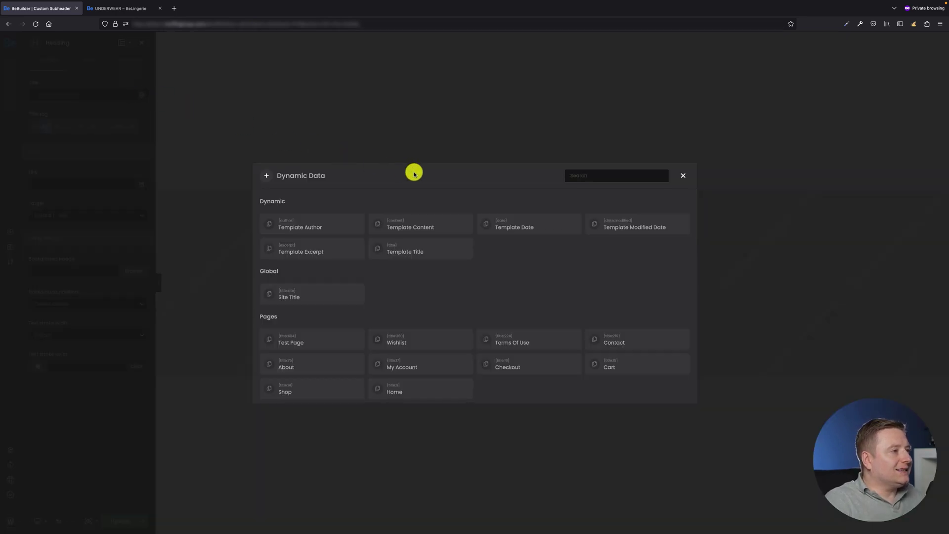
{"action": "left_click", "coordinate": [438, 250]}
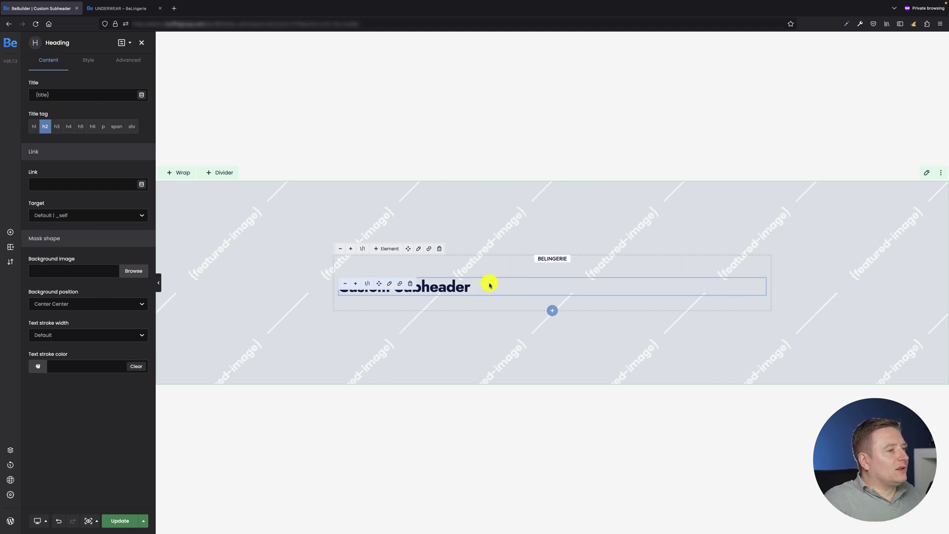
Centre-align the {title} heading text and save the template with Update.
{"action": "left_click", "coordinate": [88, 59]}
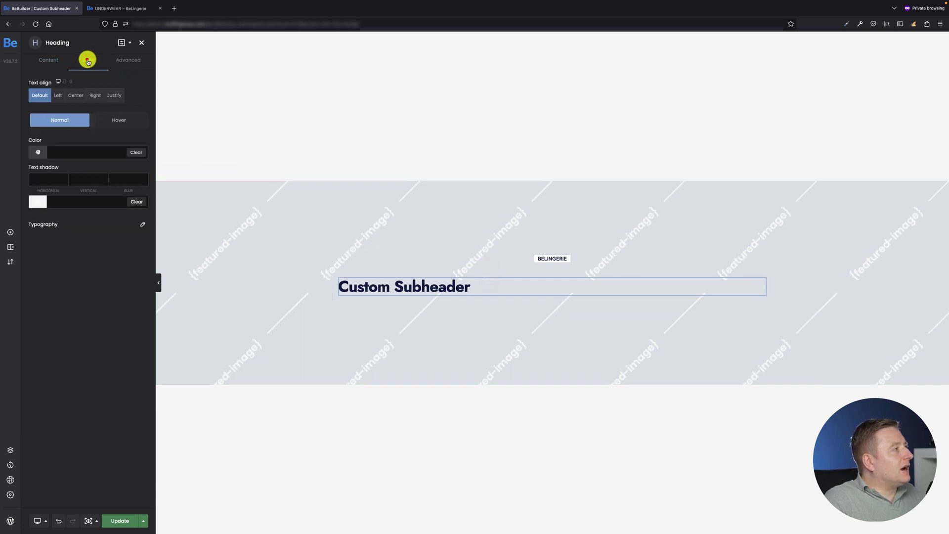
{"action": "left_click", "coordinate": [81, 100]}
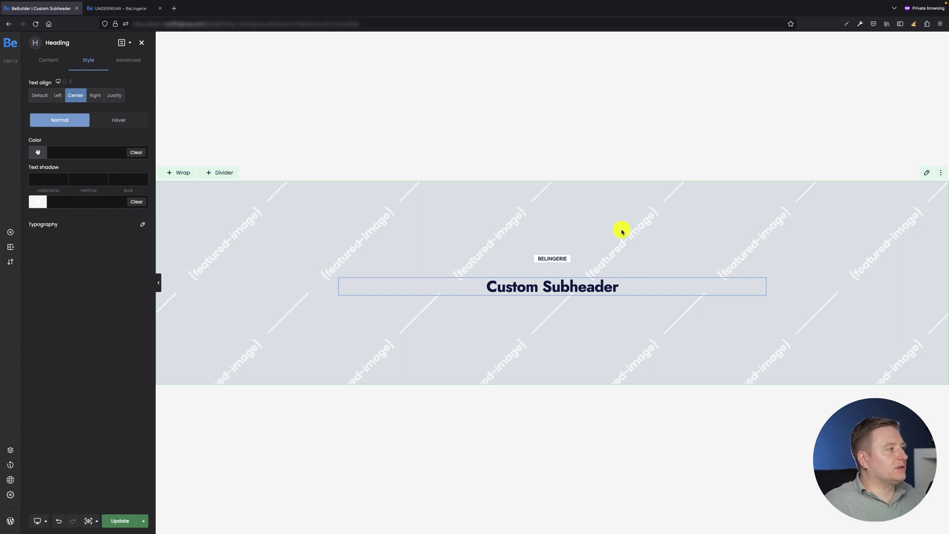
{"action": "left_click", "coordinate": [118, 520]}
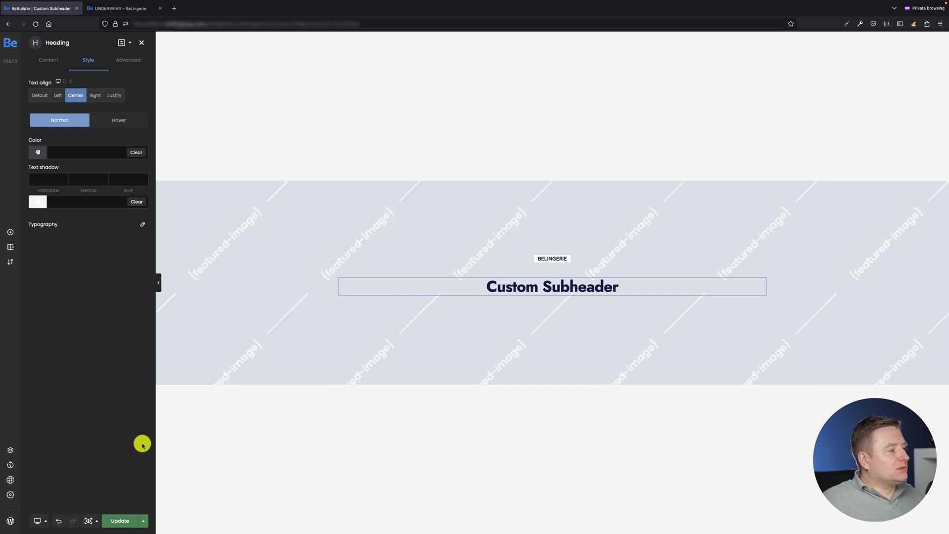
Return to WordPress and open Test page with Edit with BeBuilder from Pages.
{"action": "left_click", "coordinate": [8, 524]}
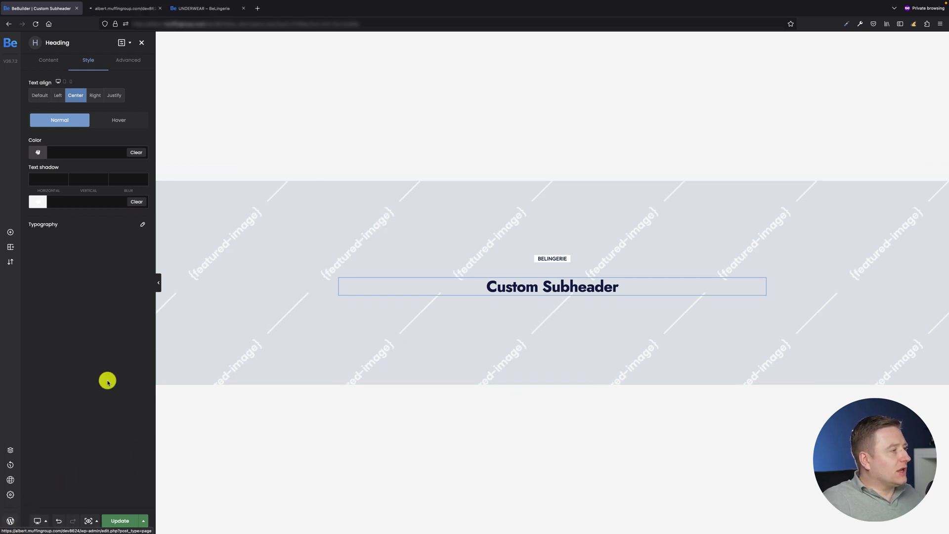
{"action": "left_click", "coordinate": [108, 8]}
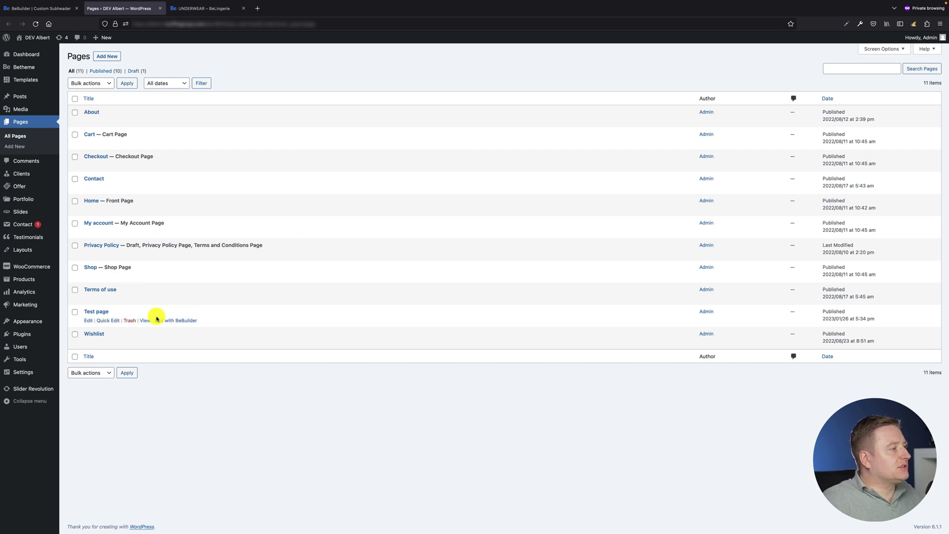
{"action": "left_click", "coordinate": [169, 320]}
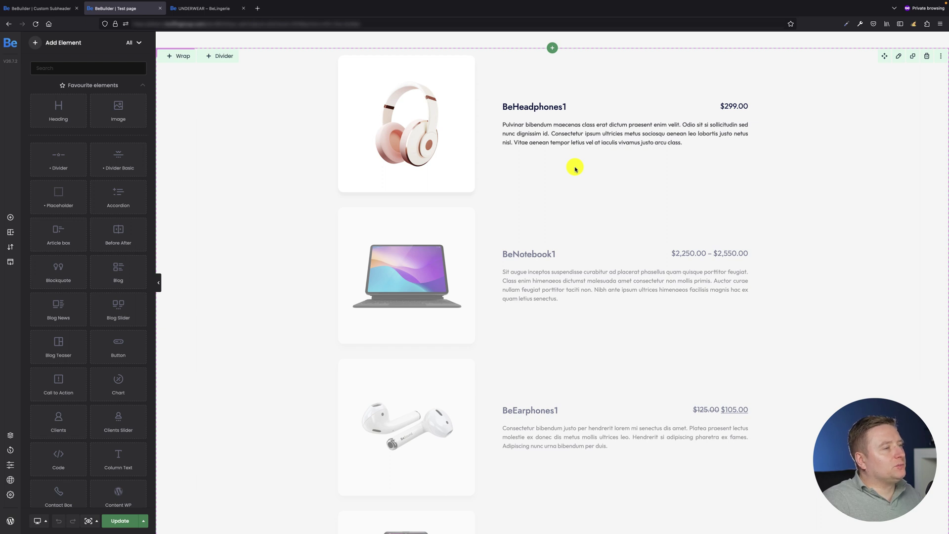
Add the Custom Subheader global section above the products on the Test page and update the page.
{"action": "left_click", "coordinate": [553, 50]}
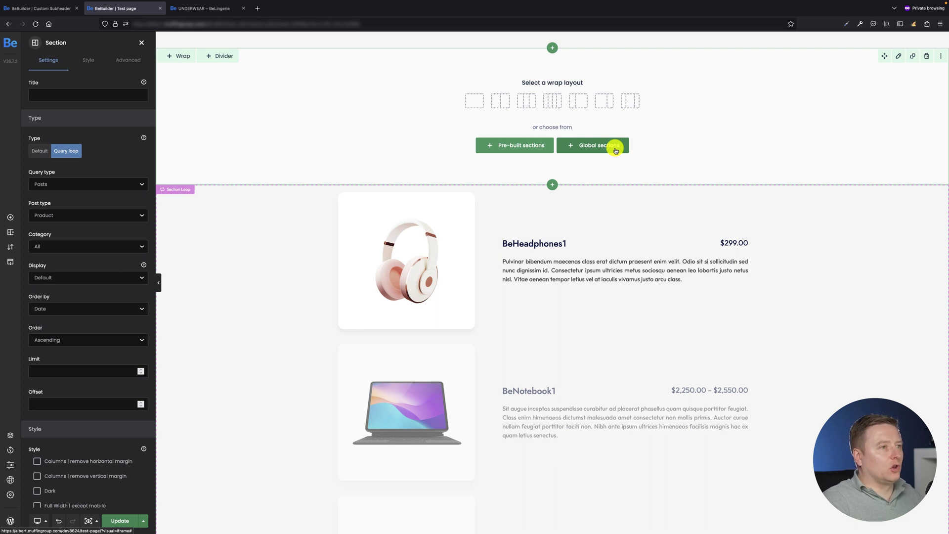
{"action": "left_click", "coordinate": [616, 148]}
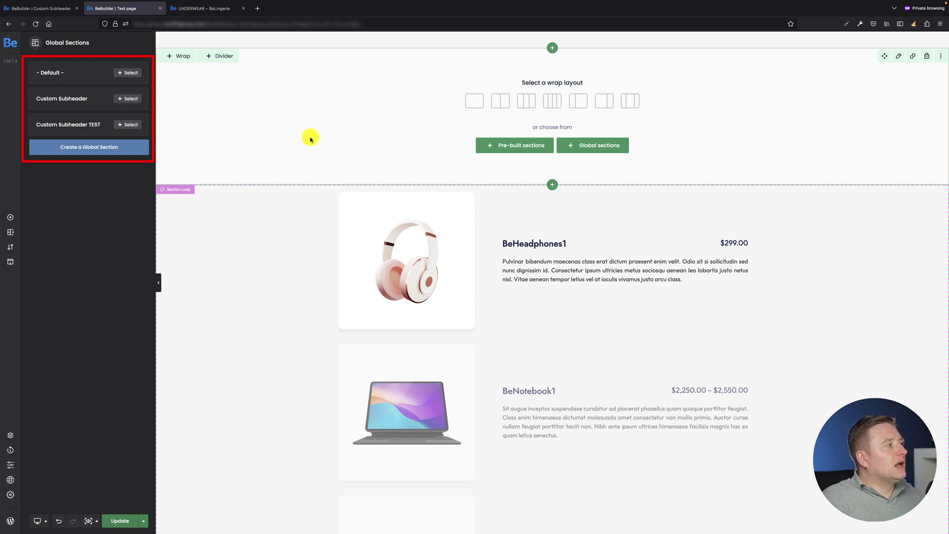
{"action": "left_click", "coordinate": [124, 99]}
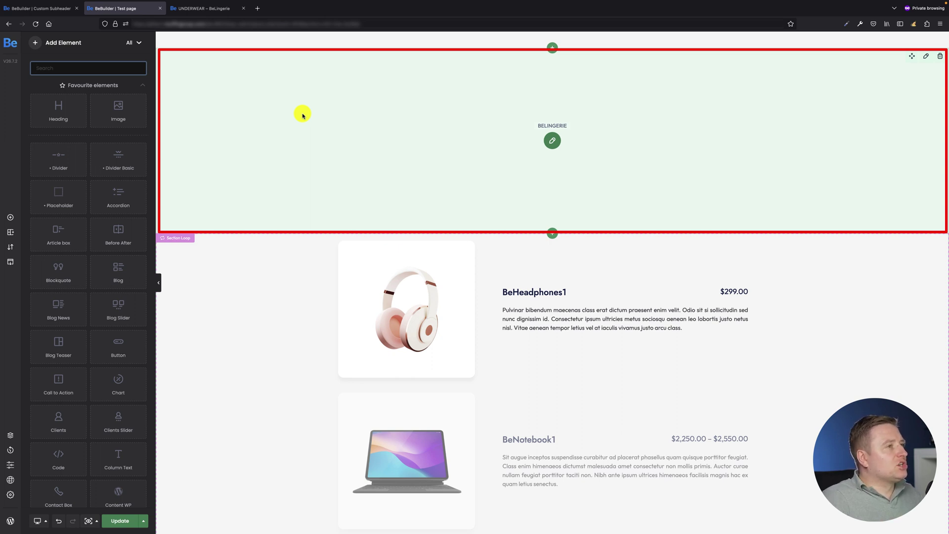
{"action": "left_click", "coordinate": [128, 519]}
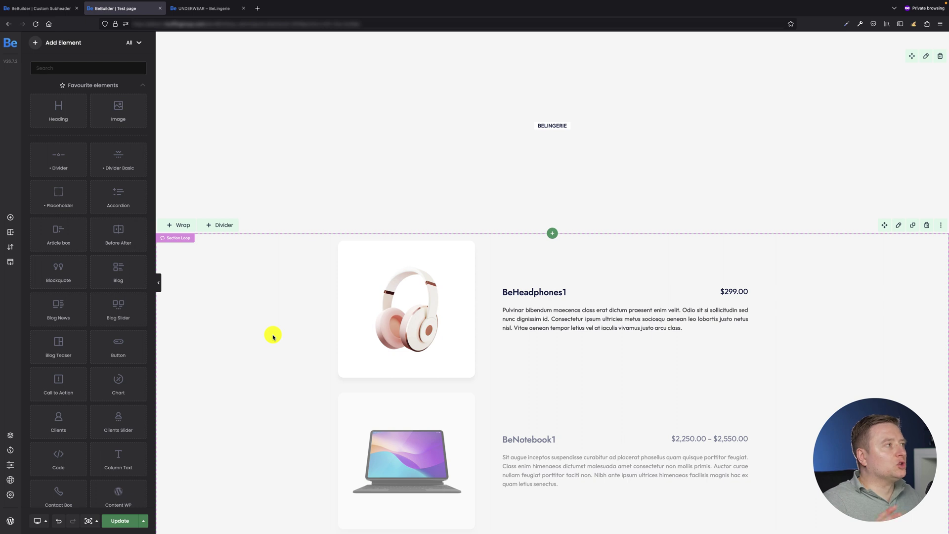
Set lingerie-category-underwear.webp as the Test page's featured image in WordPress admin and update the page.
{"action": "left_click", "coordinate": [10, 521]}
{"action": "left_click", "coordinate": [205, 8]}
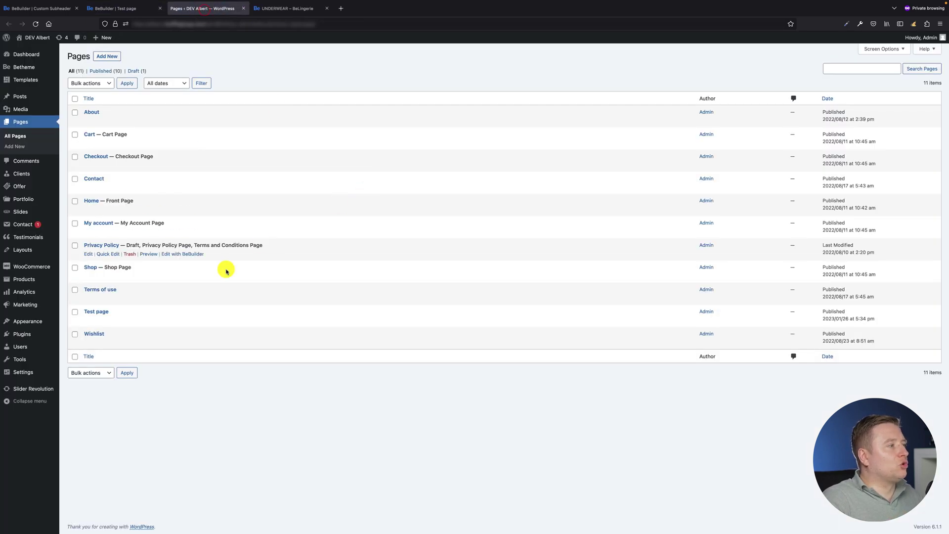
{"action": "left_click", "coordinate": [88, 321]}
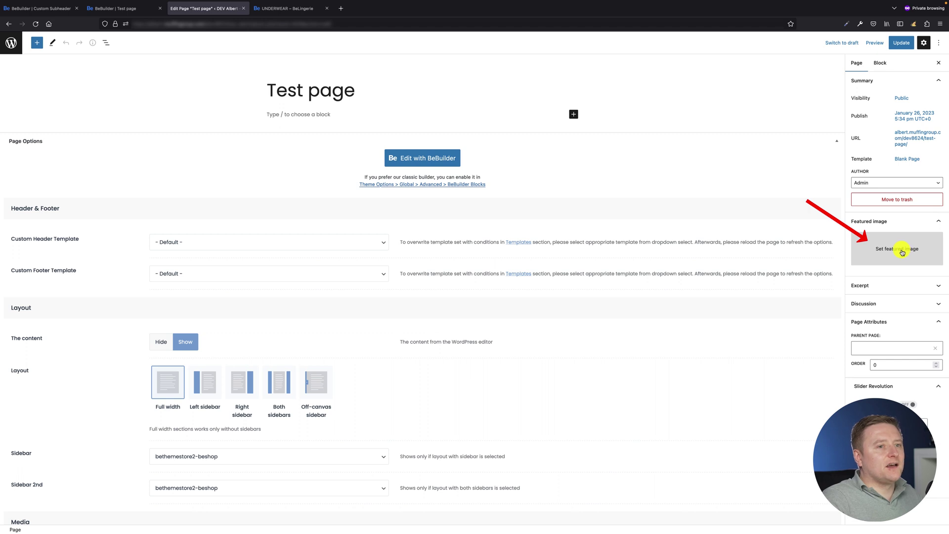
{"action": "left_click", "coordinate": [902, 252]}
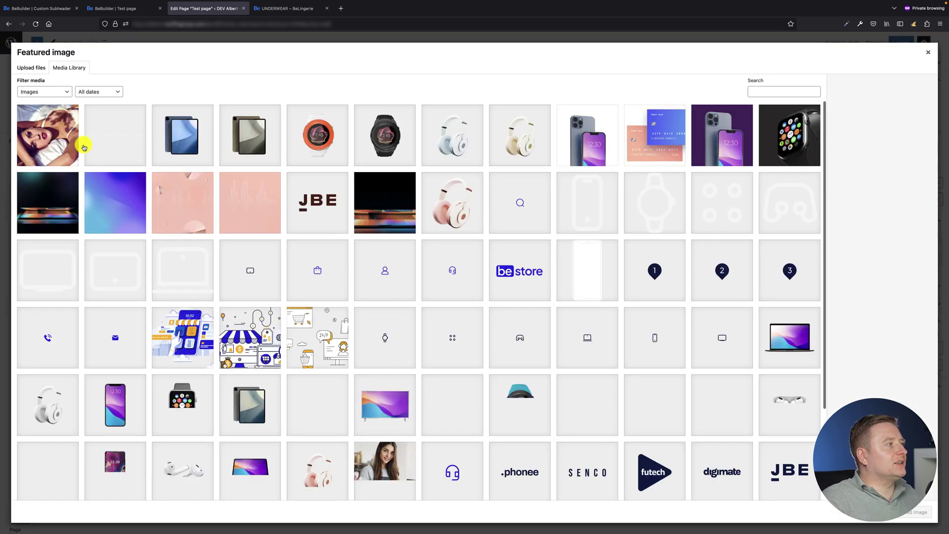
{"action": "left_click", "coordinate": [48, 138]}
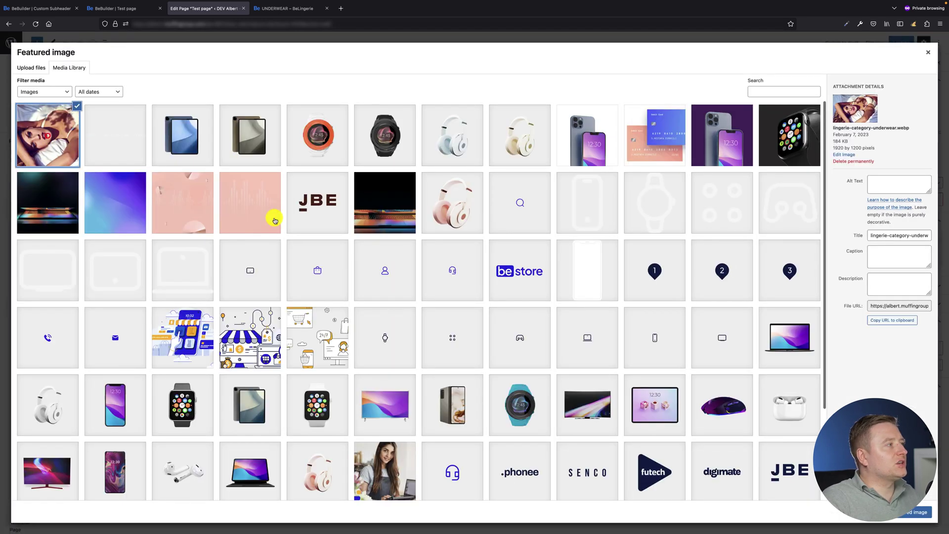
{"action": "left_click", "coordinate": [922, 514]}
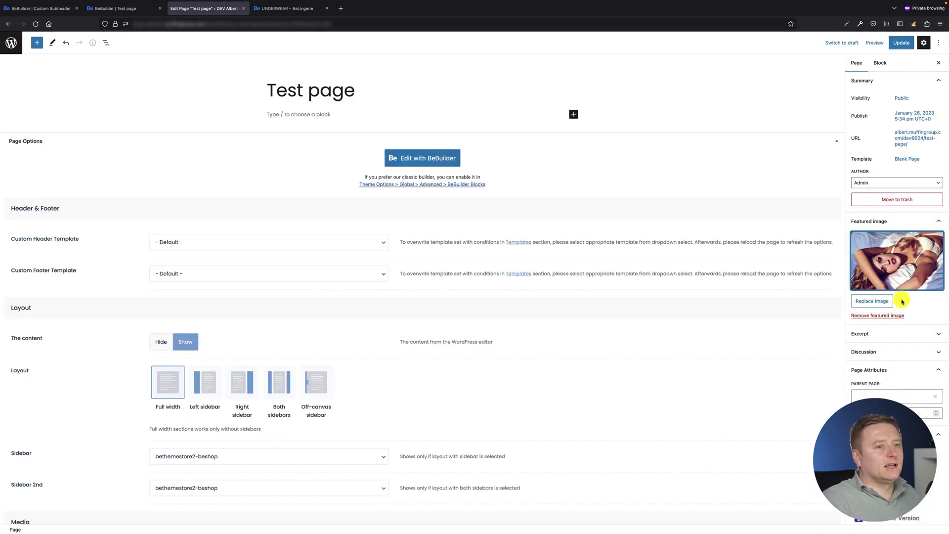
{"action": "left_click", "coordinate": [899, 43]}
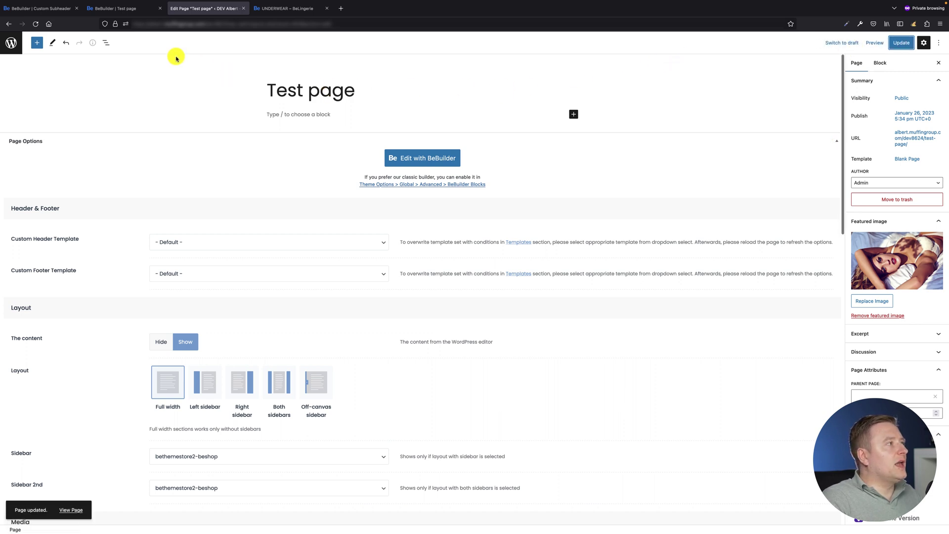
{"action": "left_click", "coordinate": [119, 9]}
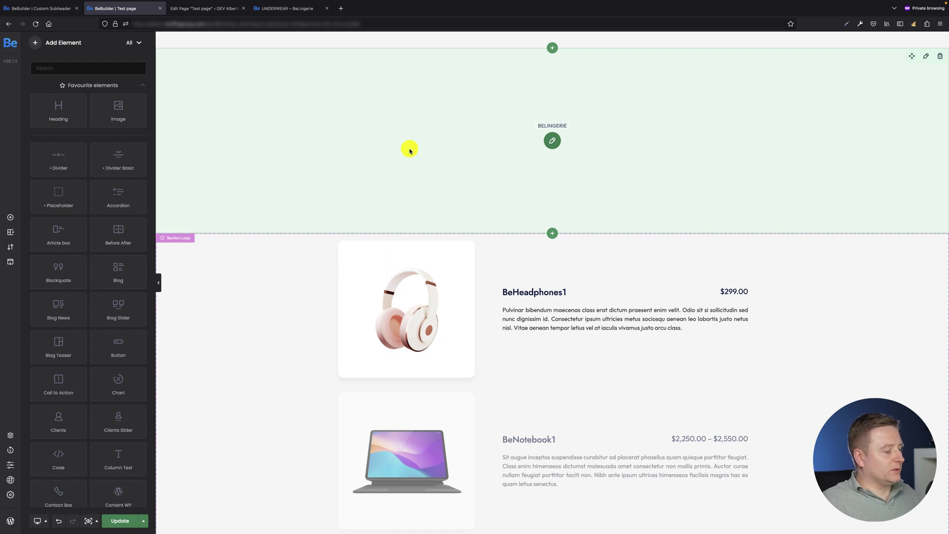
Reload the builder so the subheader shows the lingerie background behind the 'Test page' title.
{"action": "left_click", "coordinate": [366, 23]}
{"action": "key", "text": "Return"}
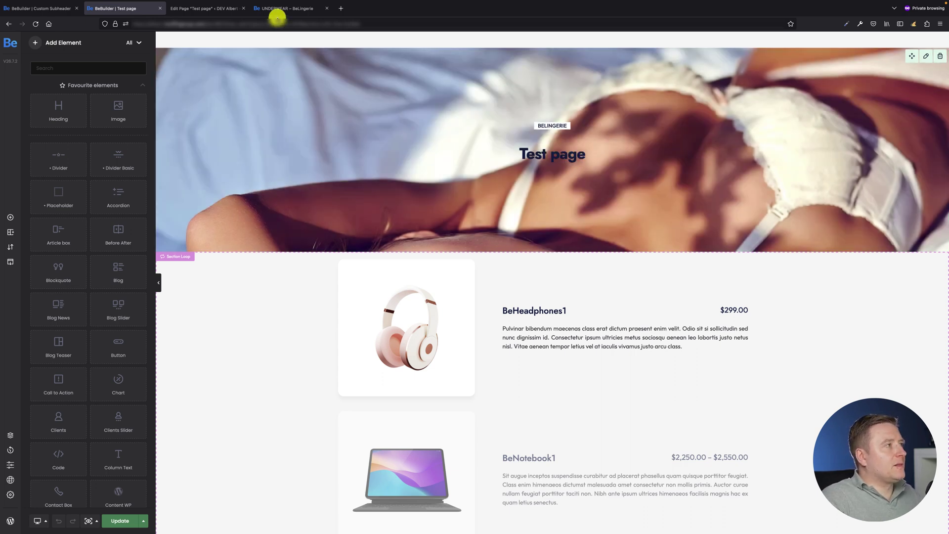
{"action": "left_click", "coordinate": [213, 8]}
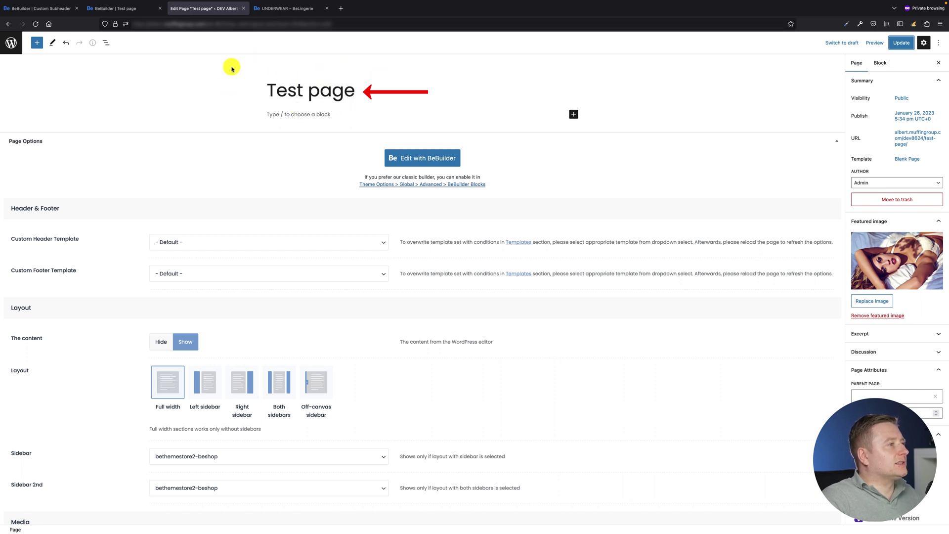
{"action": "left_click", "coordinate": [114, 8]}
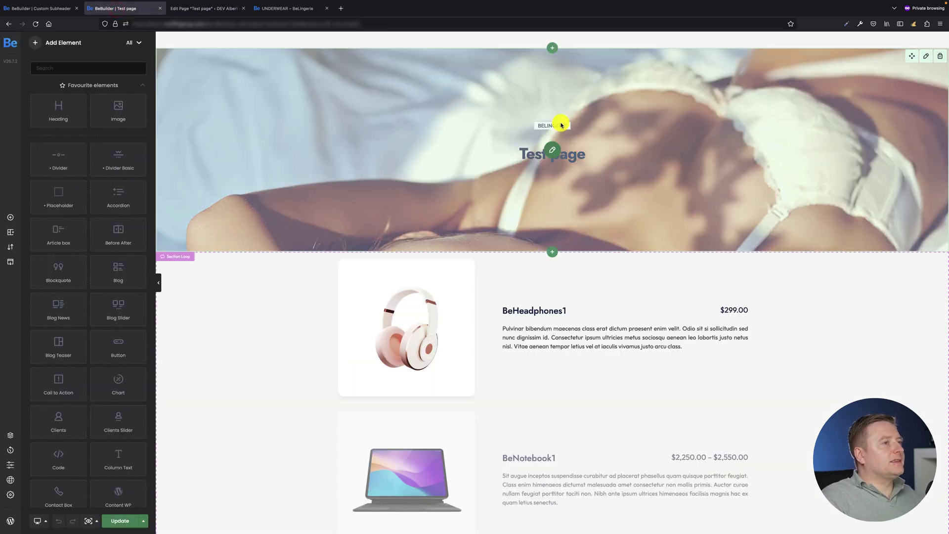